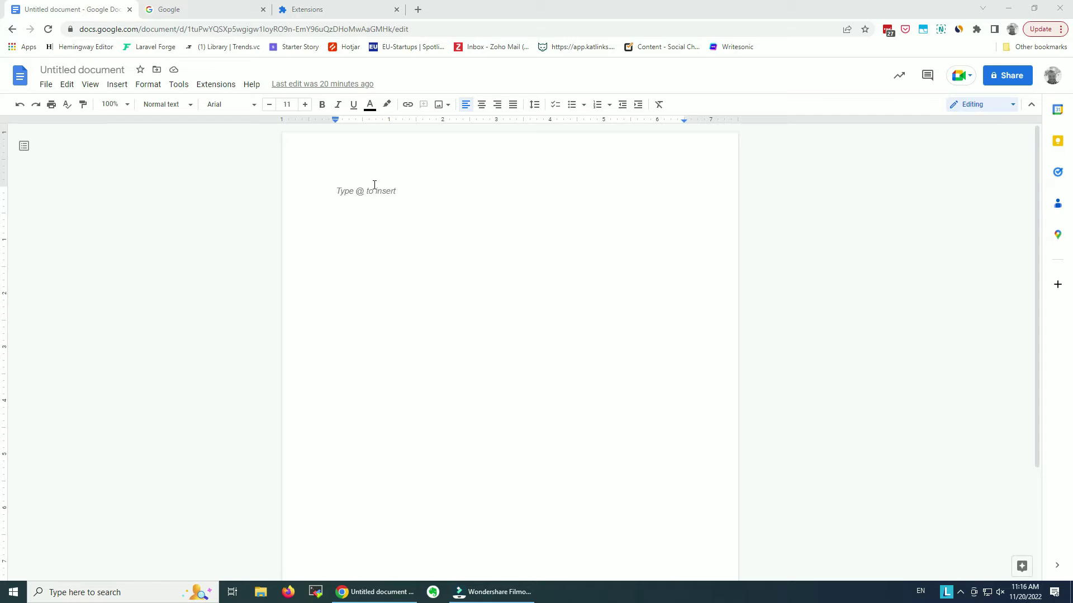
# Step: Search the Google Workspace Marketplace for docpress, view the DocPress.it listing, and close the marketplace
pyautogui.click(217, 85)
pyautogui.moveTo(243, 155)
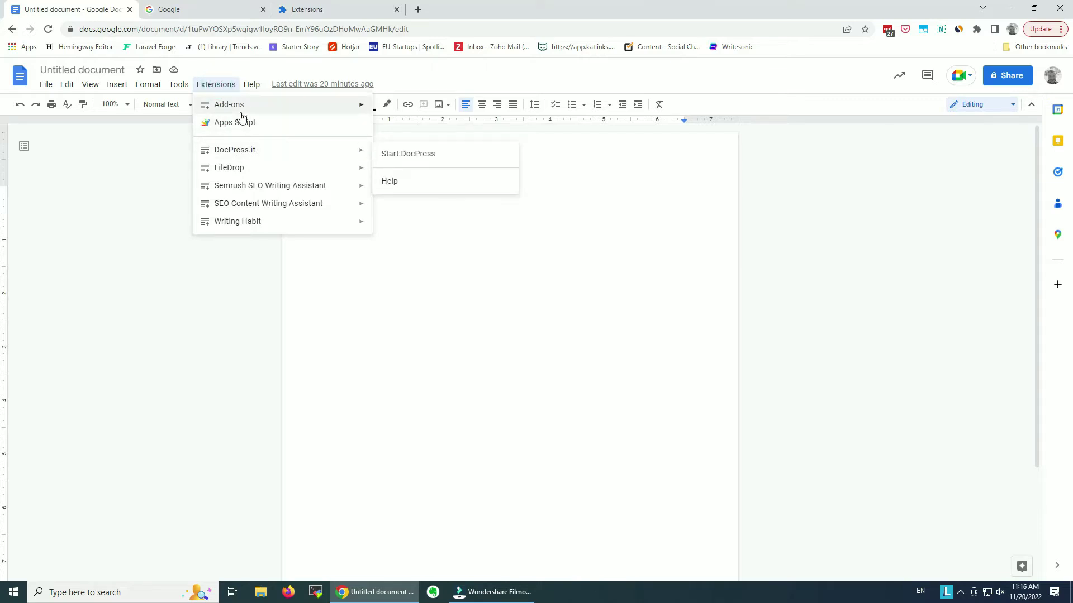
pyautogui.moveTo(239, 107)
pyautogui.click(380, 109)
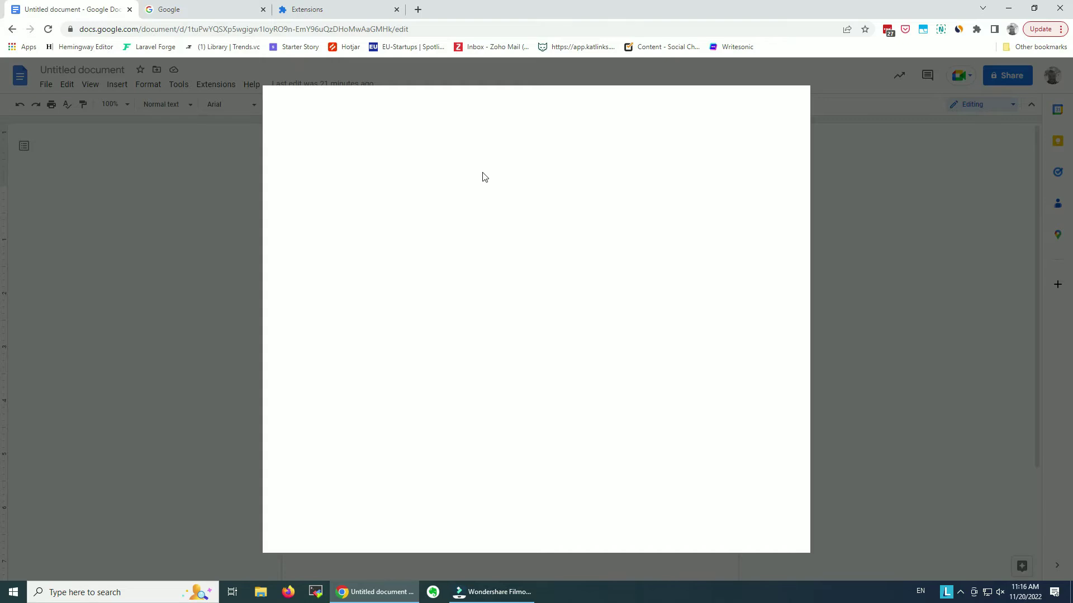
pyautogui.click(555, 107)
pyautogui.write('docpress')
pyautogui.press('Return')
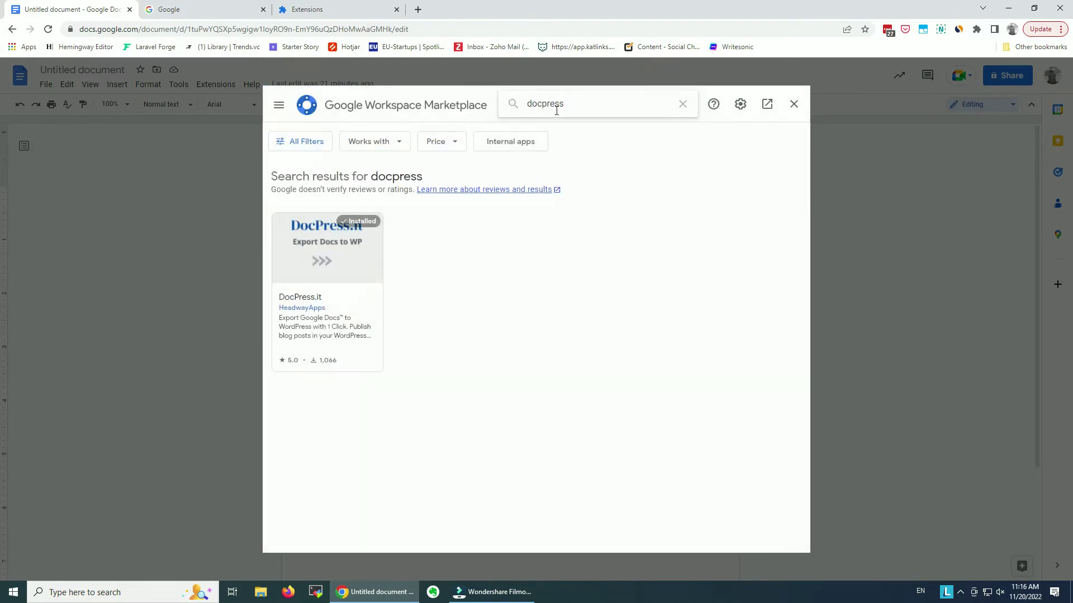
pyautogui.click(318, 263)
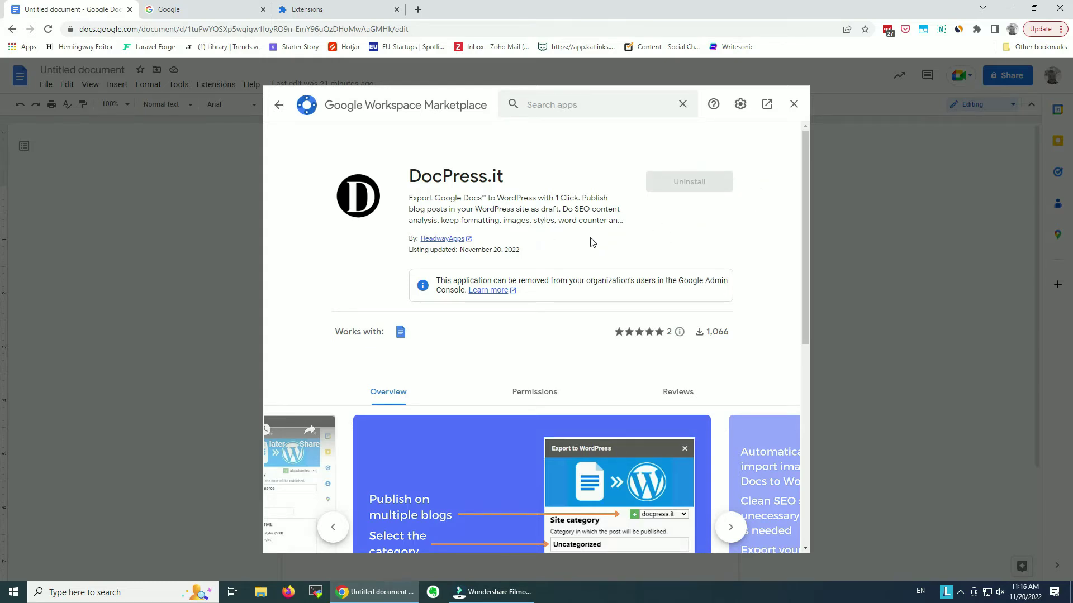
pyautogui.click(793, 104)
# Step: Start the DocPress.it add-on in the blank document
pyautogui.click(215, 84)
pyautogui.moveTo(226, 157)
pyautogui.click(428, 153)
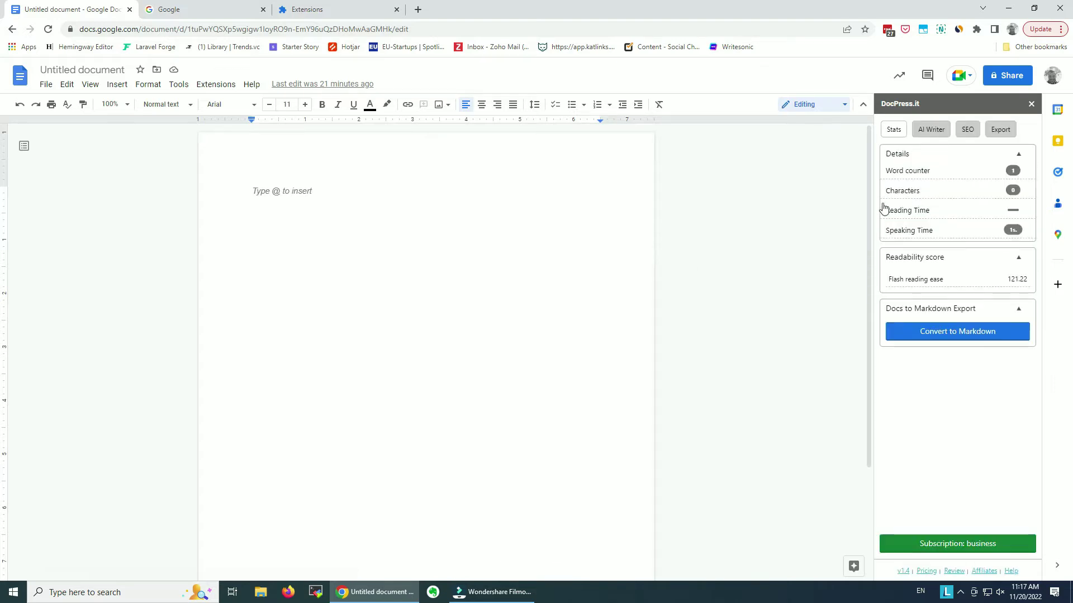
pyautogui.click(393, 194)
# Step: Generate English article ideas on the topic "grow apartment plants" with the DocPress.it AI writer
pyautogui.click(930, 130)
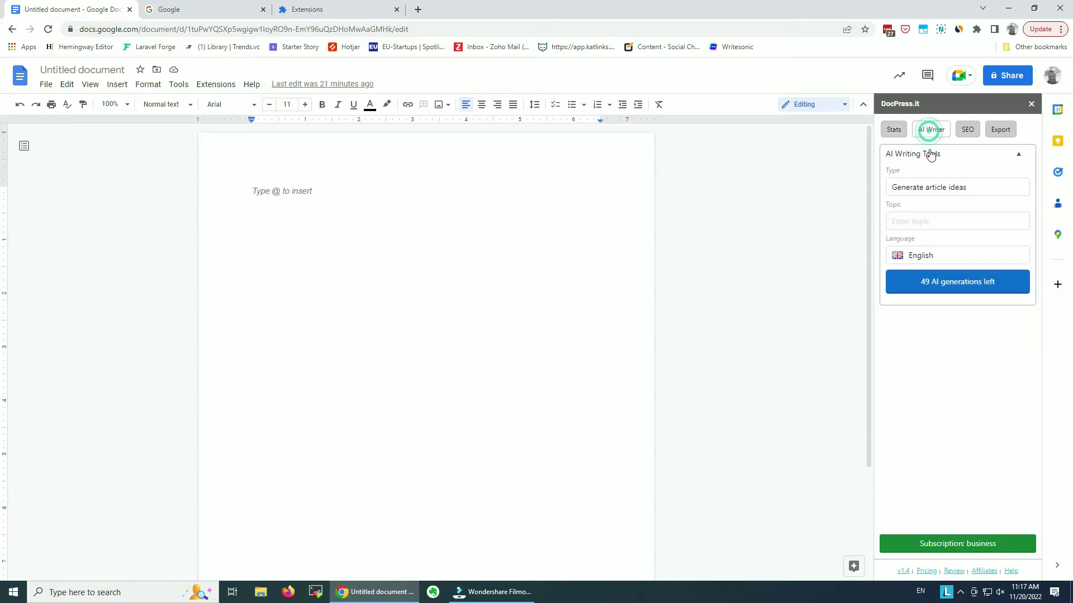
pyautogui.click(921, 221)
pyautogui.write('grow apartment plants')
pyautogui.click(967, 282)
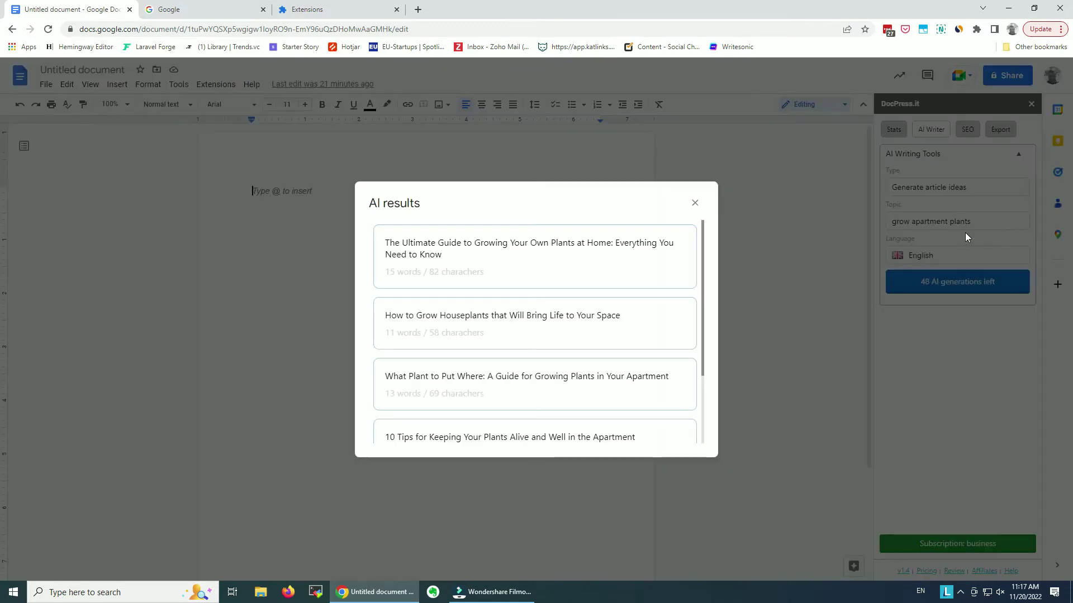
# Step: Review the generated article ideas and copy the "The Ultimate Guide to Growing Your Own Plants at Home" title
pyautogui.scroll(-2, 663, 363)
pyautogui.scroll(2, 662, 372)
pyautogui.scroll(-1, 662, 372)
pyautogui.scroll(1, 649, 311)
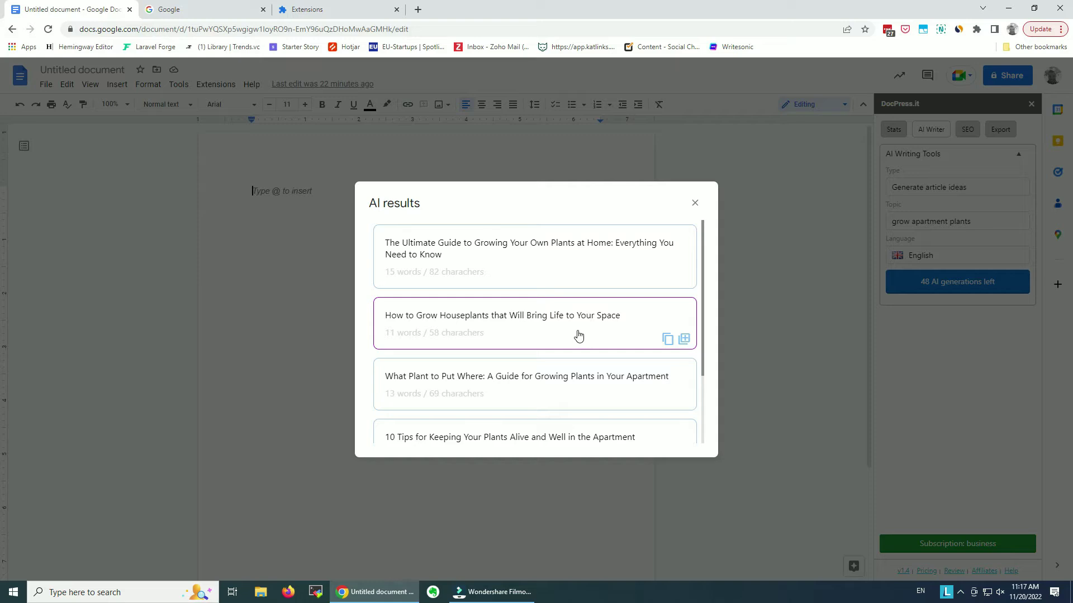
pyautogui.scroll(-3, 578, 335)
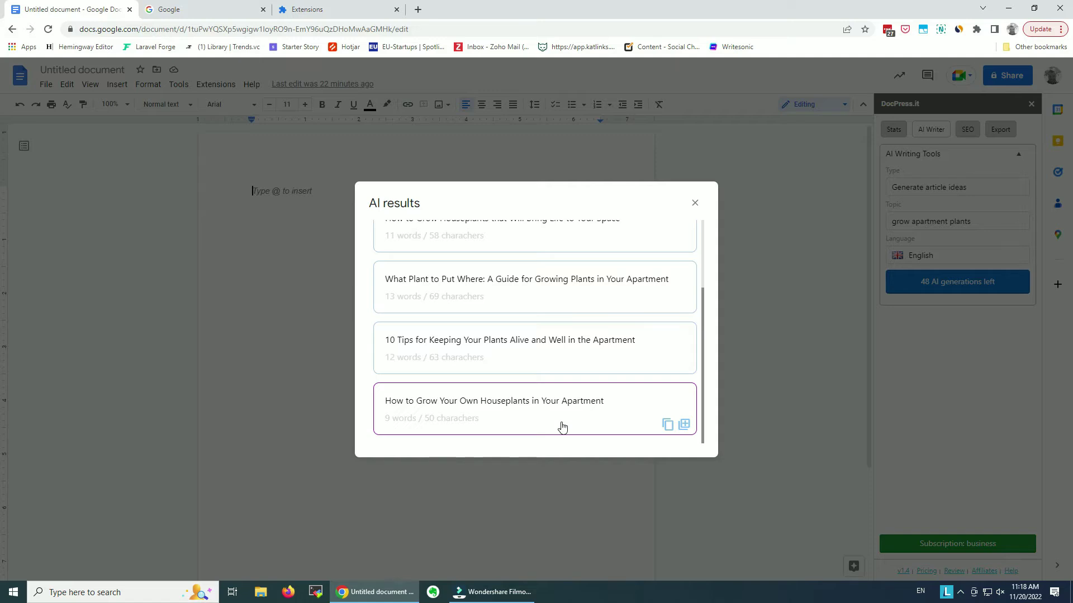
pyautogui.scroll(2, 562, 427)
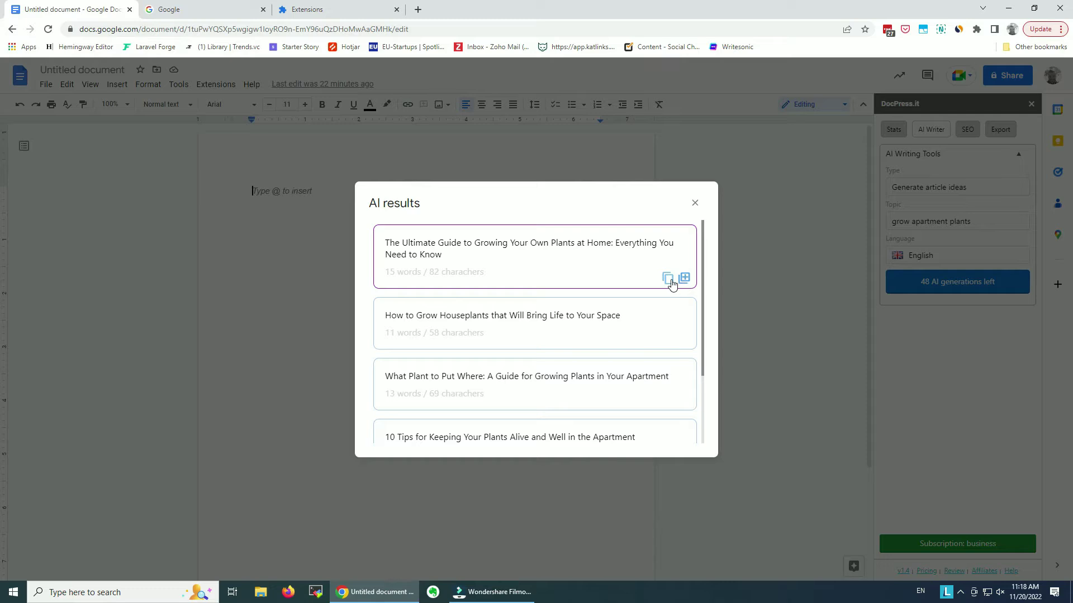
pyautogui.click(668, 278)
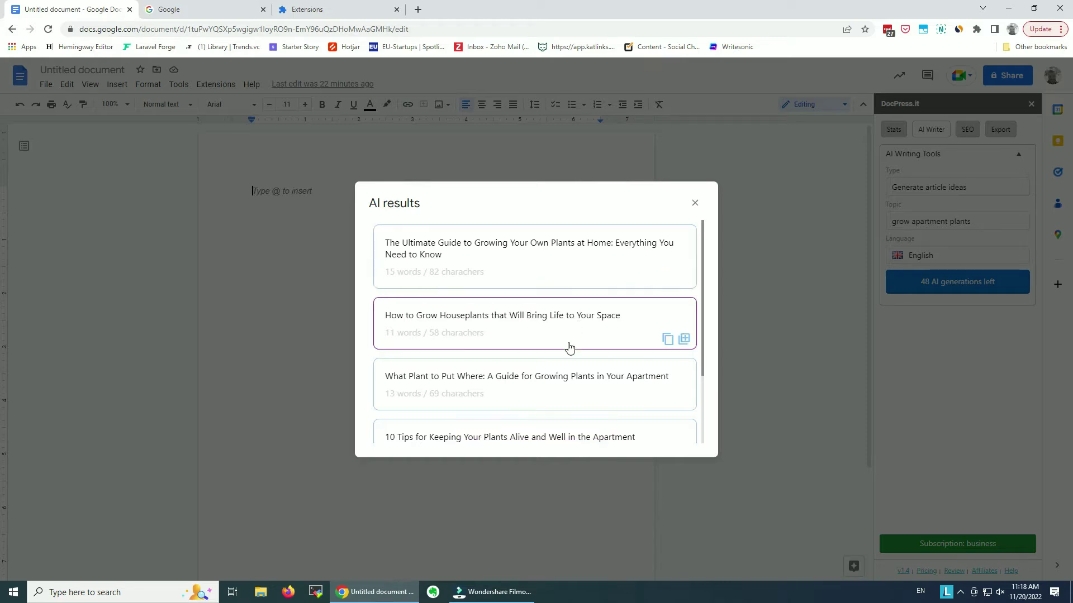
# Step: Copy the suggested title "How to Grow Houseplants that Will Bring Life to Your Space" to the clipboard
pyautogui.scroll(-2, 569, 352)
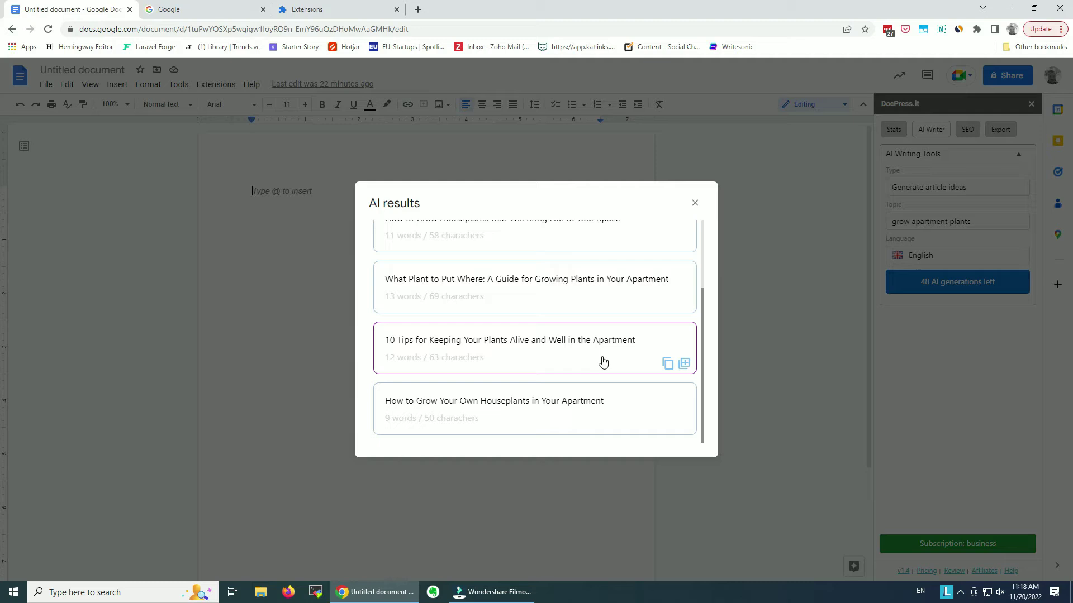
pyautogui.scroll(2, 531, 306)
pyautogui.scroll(-2, 537, 361)
pyautogui.scroll(2, 541, 358)
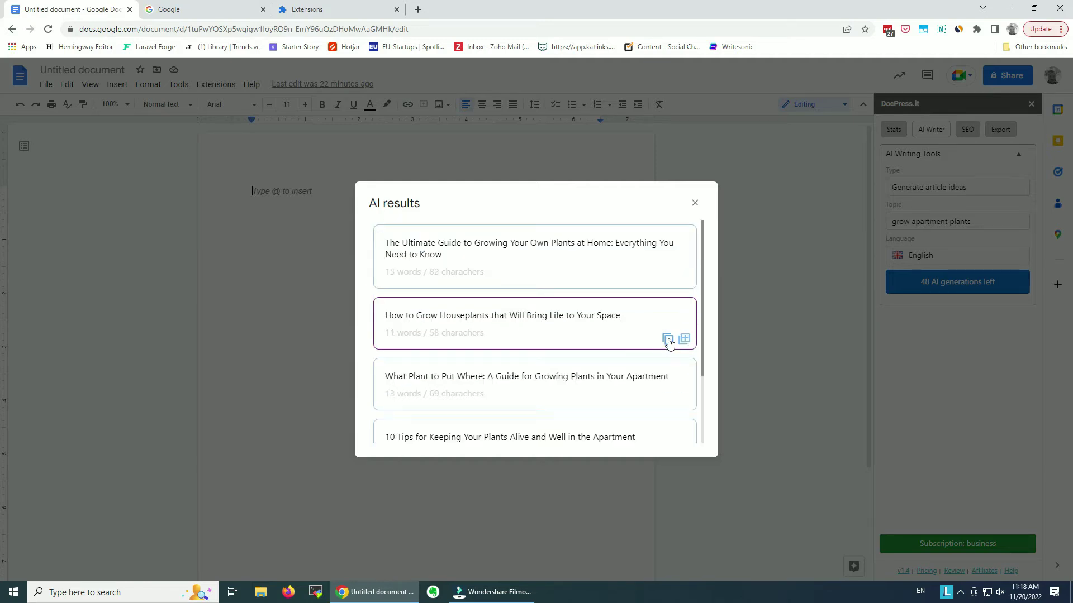
pyautogui.click(668, 339)
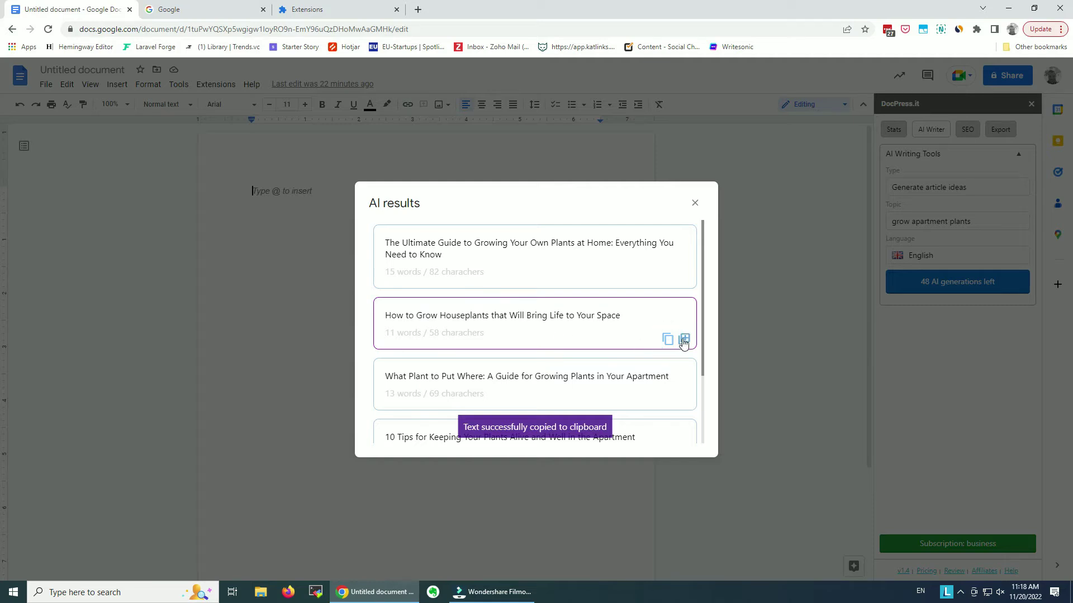
# Step: Add all five article ideas to the document, starting with "How to Grow Houseplants that Will Bring Life to Your Space", and close the results
pyautogui.click(683, 340)
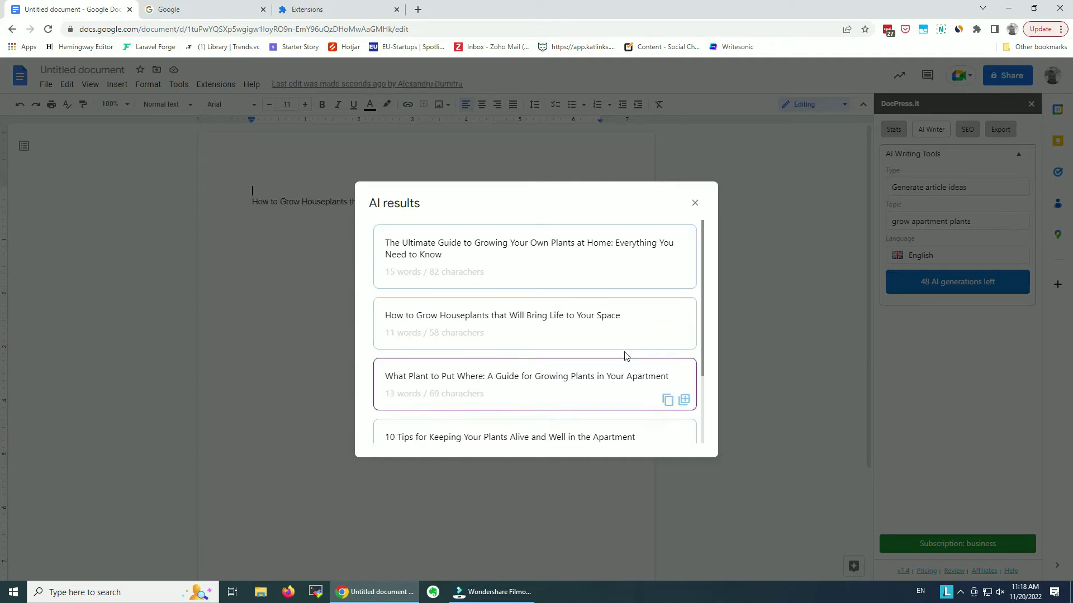
pyautogui.click(684, 279)
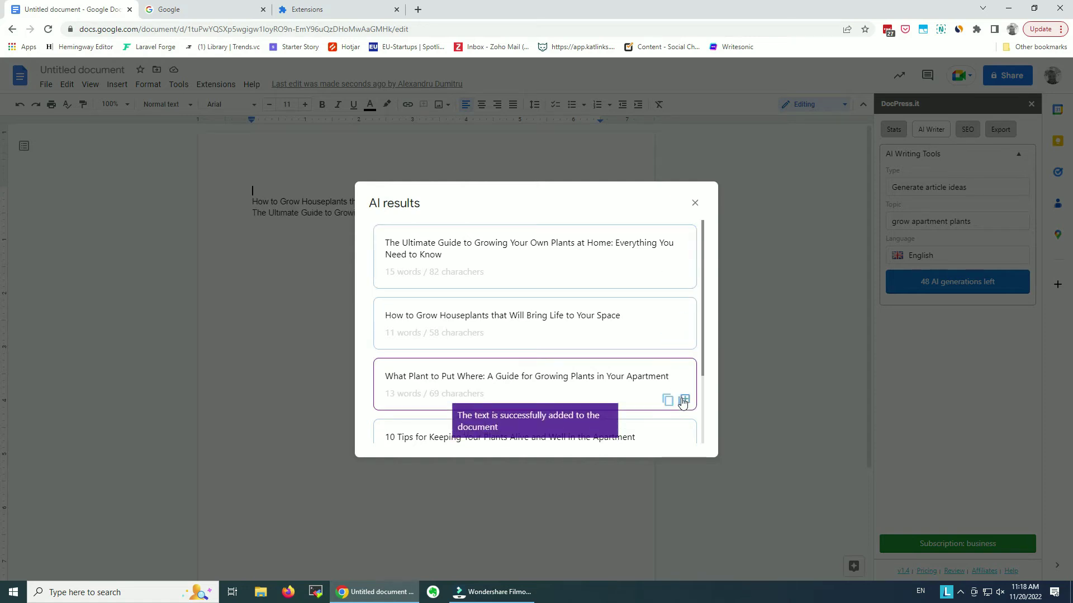
pyautogui.click(682, 397)
pyautogui.scroll(-1, 681, 354)
pyautogui.click(683, 404)
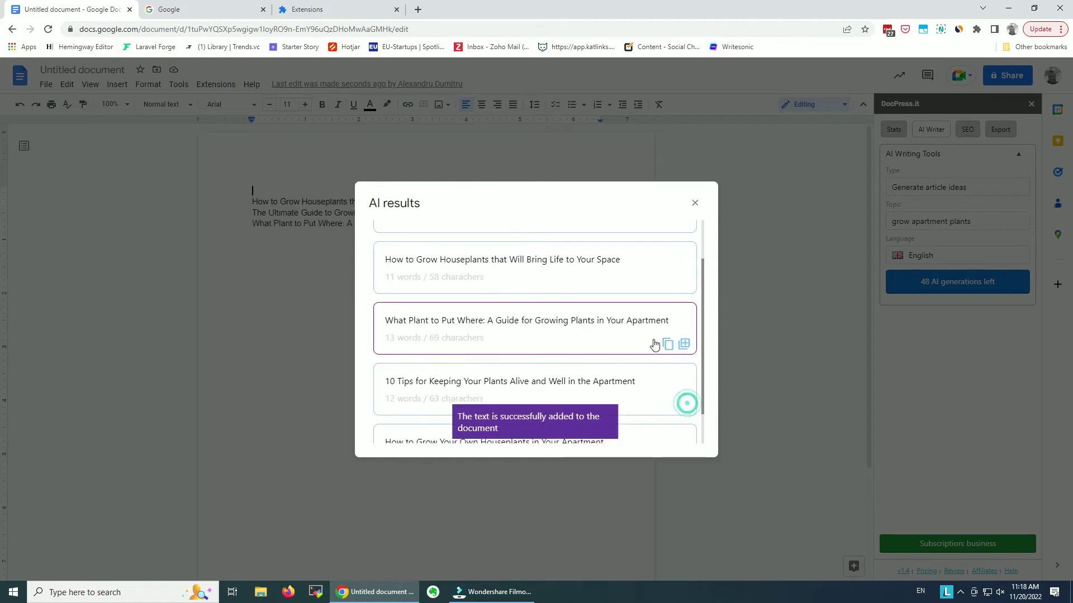
pyautogui.scroll(-1, 660, 349)
pyautogui.click(684, 424)
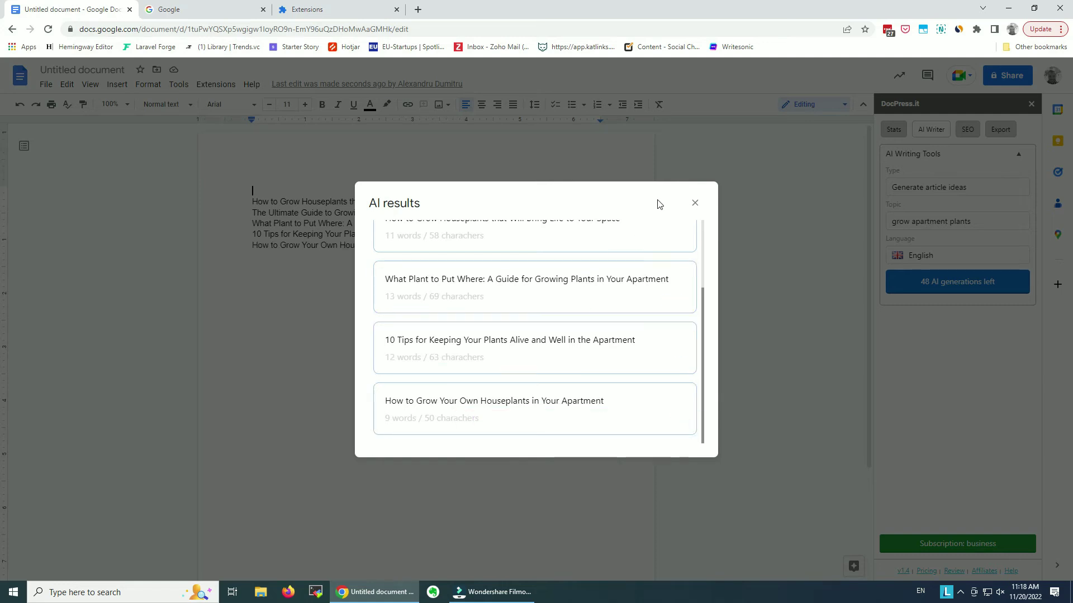
pyautogui.click(695, 202)
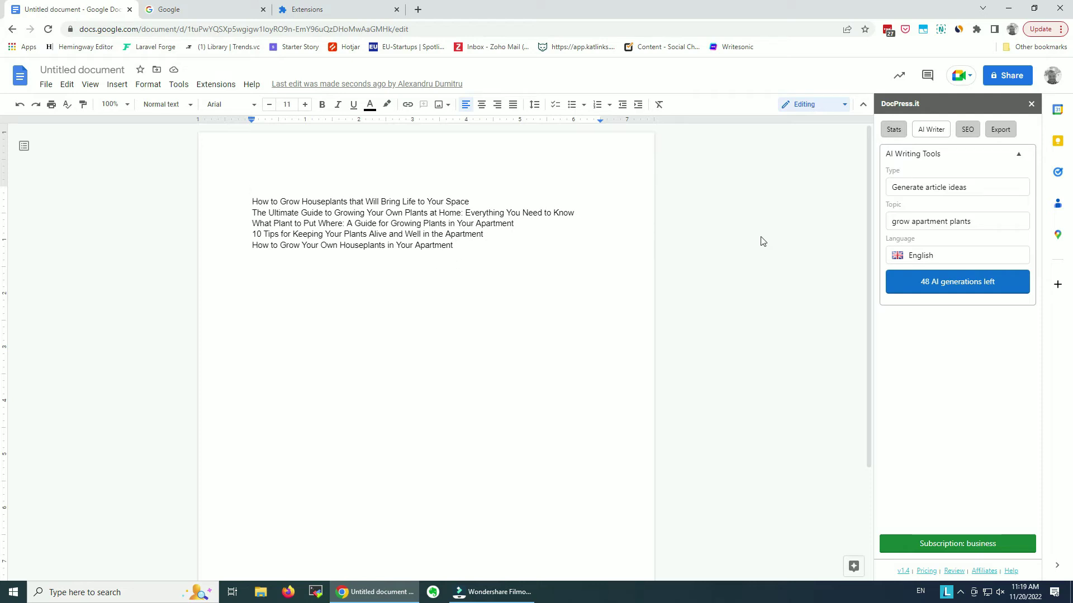
# Step: Generate English article intros for the title "How to Grow Houseplants that Will Bring Life to Your Space", copied from the document
pyautogui.click(917, 188)
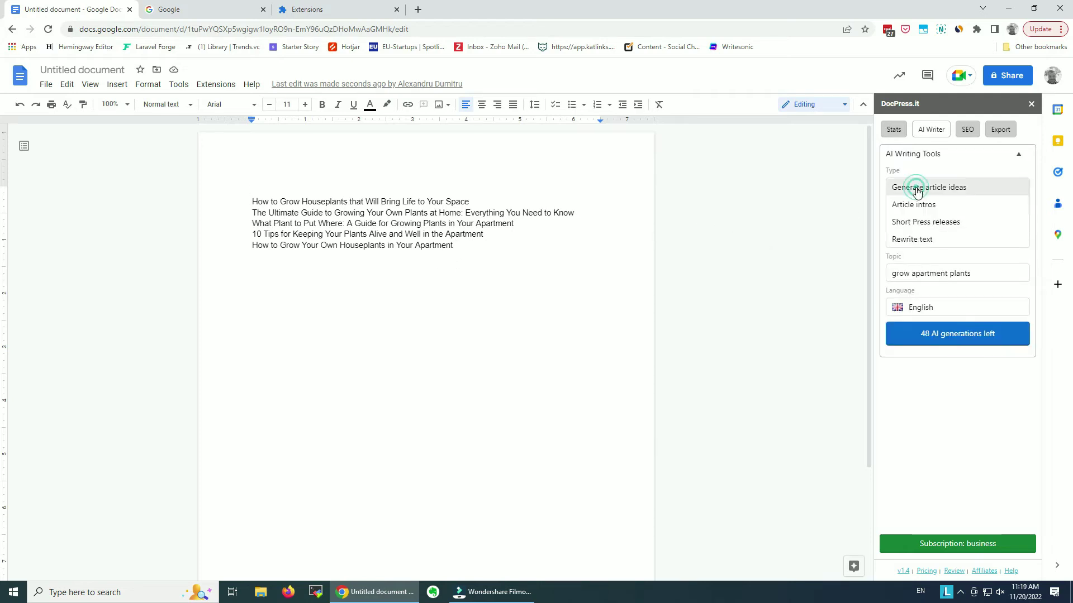
pyautogui.click(923, 204)
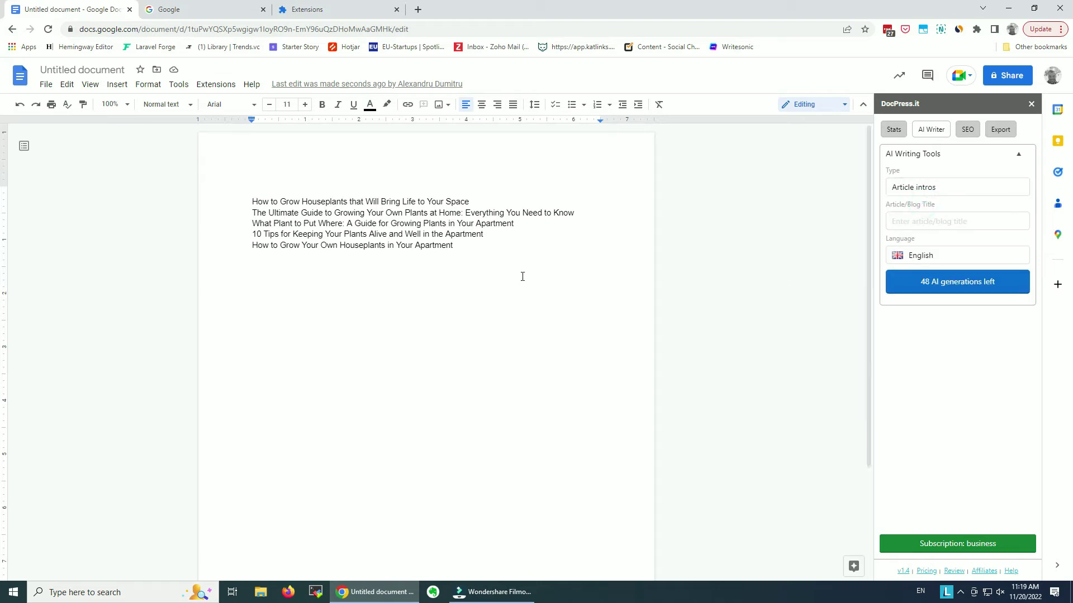
pyautogui.tripleClick(366, 203)
pyautogui.hotkey('ctrl', 'c')
pyautogui.click(923, 221)
pyautogui.hotkey('ctrl', 'v')
pyautogui.click(984, 286)
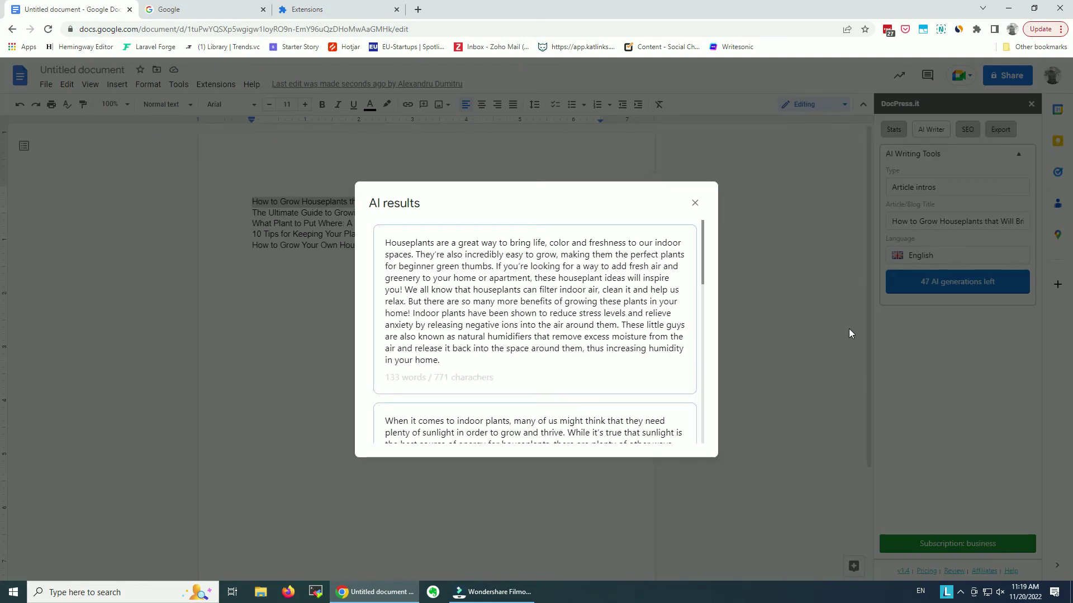
# Step: Review the generated intros, copy the first one, "Houseplants are a great way to bring life", and add it to the document
pyautogui.moveTo(648, 315)
pyautogui.scroll(-2, 498, 333)
pyautogui.scroll(-9, 497, 333)
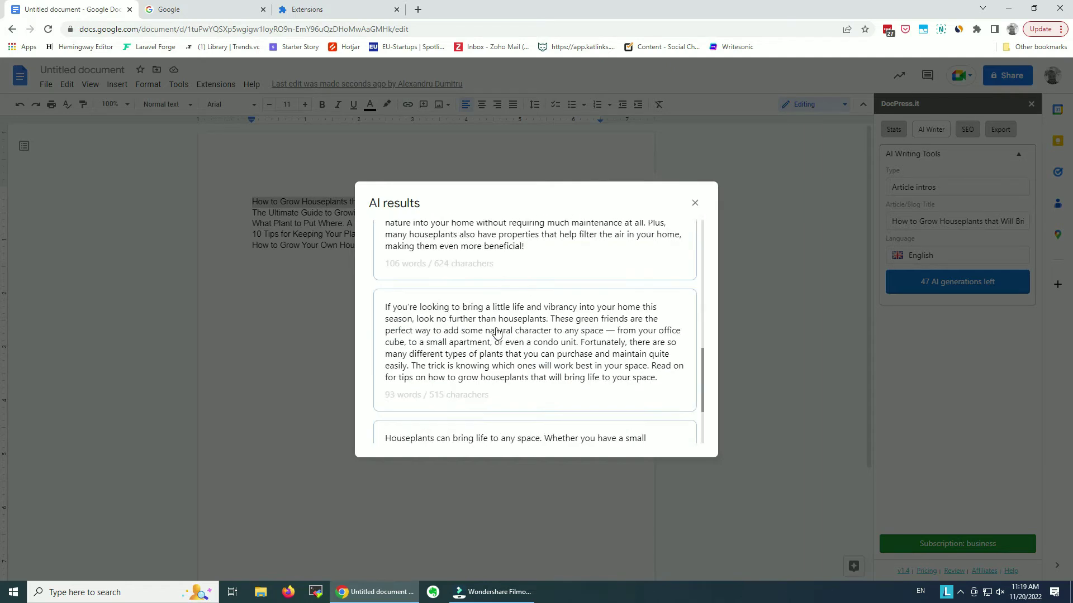
pyautogui.scroll(8, 500, 341)
pyautogui.scroll(3, 501, 347)
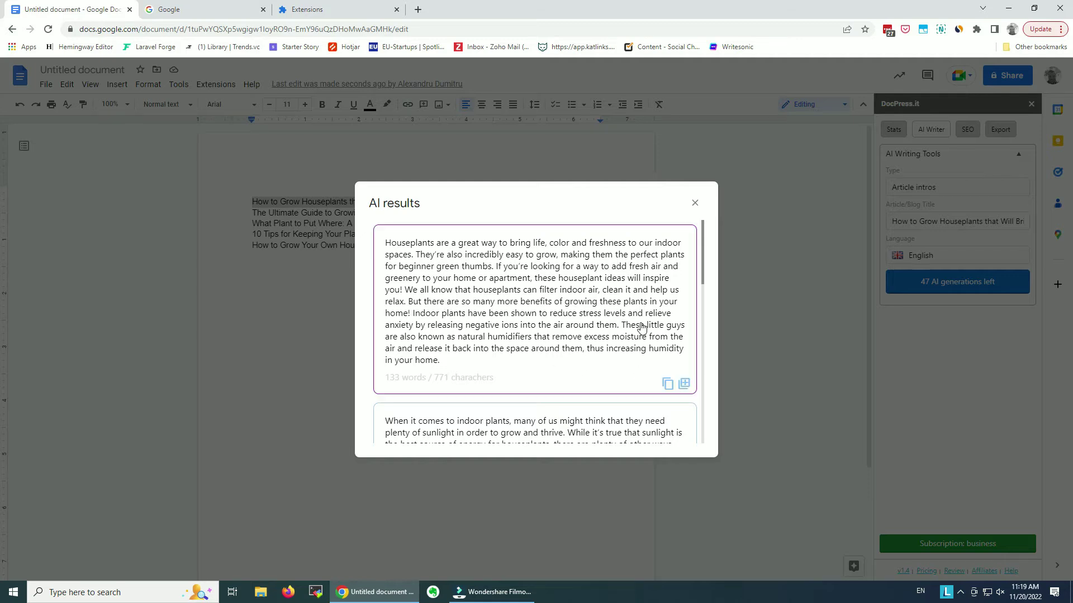
pyautogui.click(668, 385)
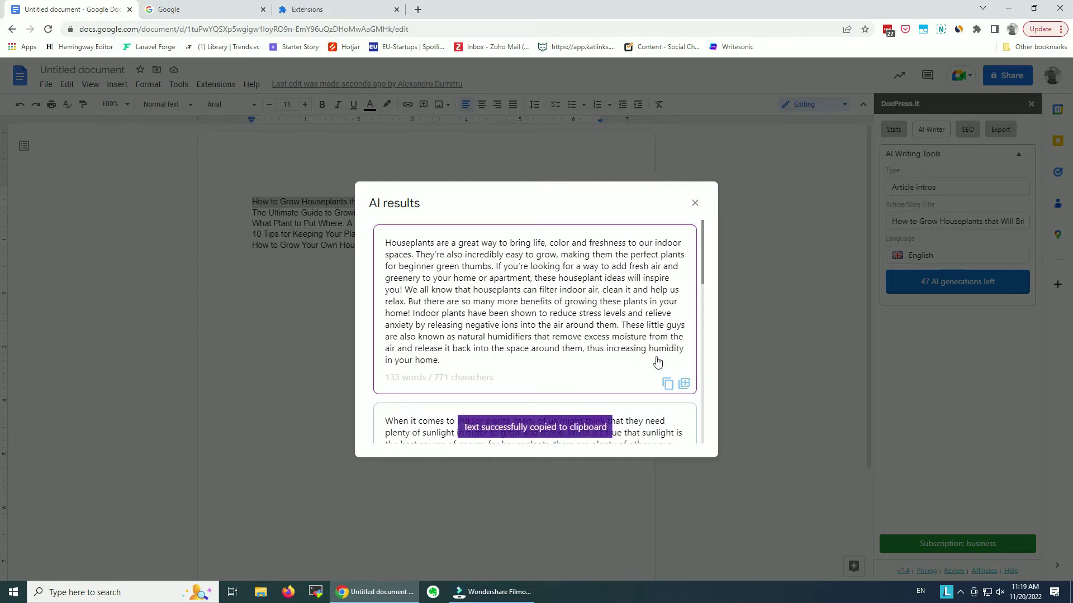
pyautogui.scroll(-2, 673, 358)
pyautogui.click(684, 272)
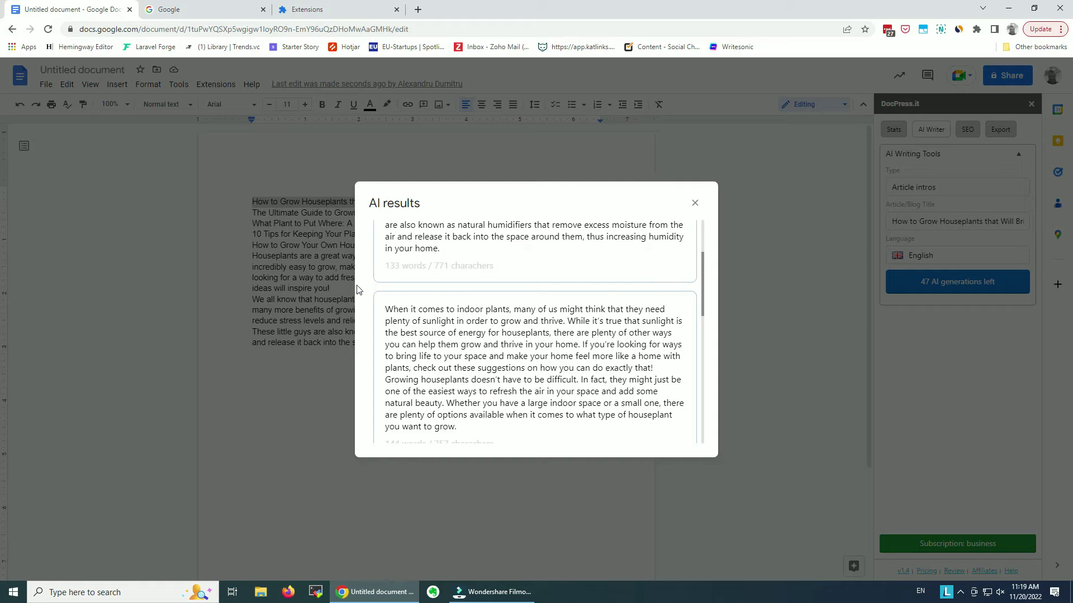
# Step: Add the second intro, beginning "When it comes to indoor plants", to the document and close the results
pyautogui.scroll(-3, 620, 364)
pyautogui.scroll(5, 622, 361)
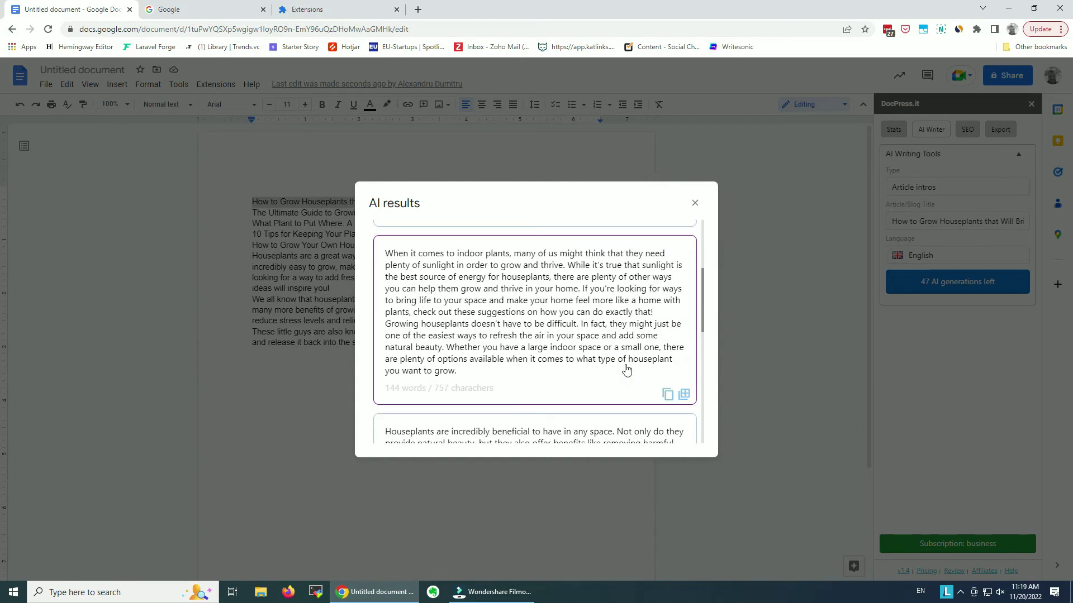
pyautogui.scroll(-3, 623, 355)
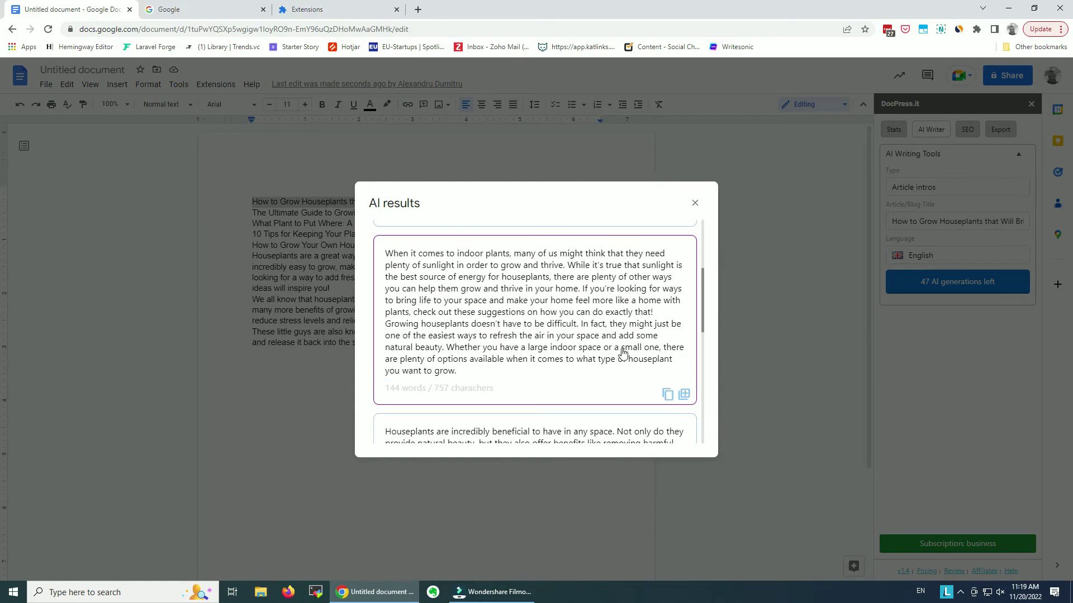
pyautogui.click(683, 394)
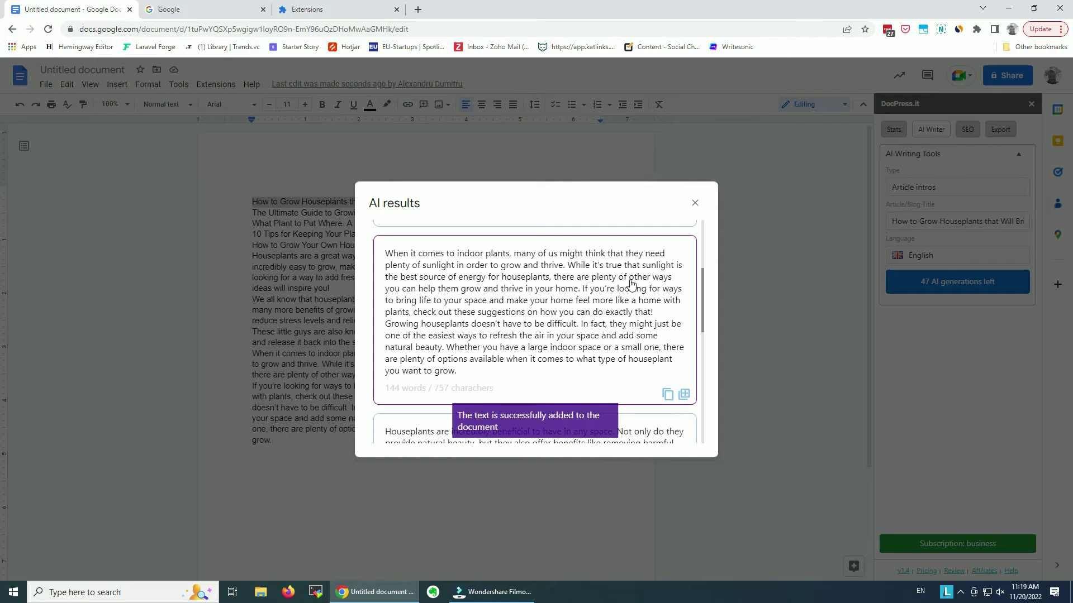
pyautogui.scroll(4, 477, 391)
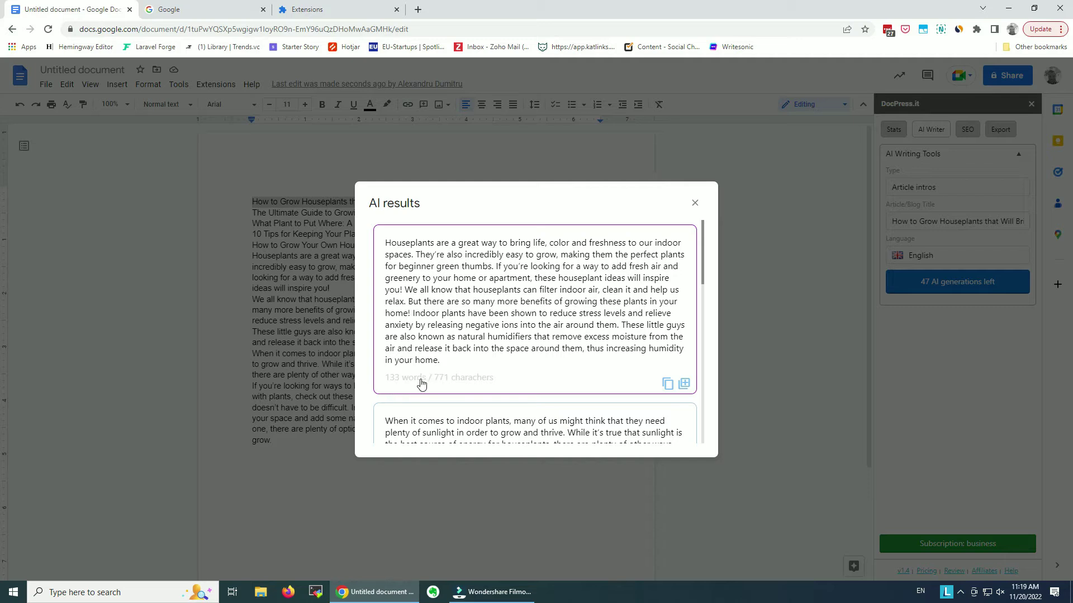
pyautogui.click(694, 204)
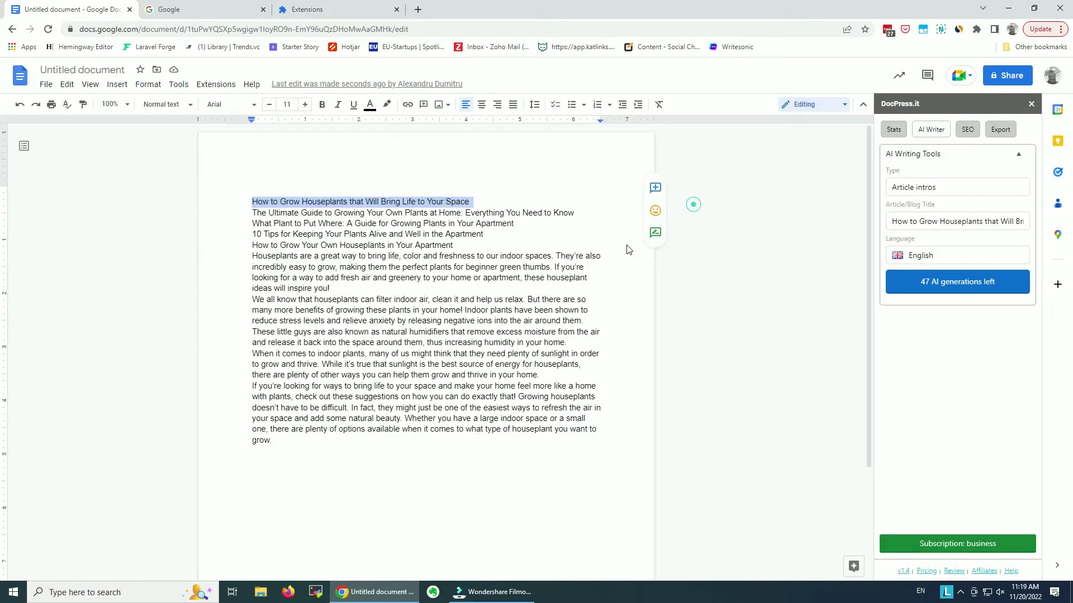
# Step: Insert blank lines before the paragraphs beginning "Houseplants are a great way", "When it comes to indoor plants" and "We all know that houseplants"
pyautogui.click(483, 241)
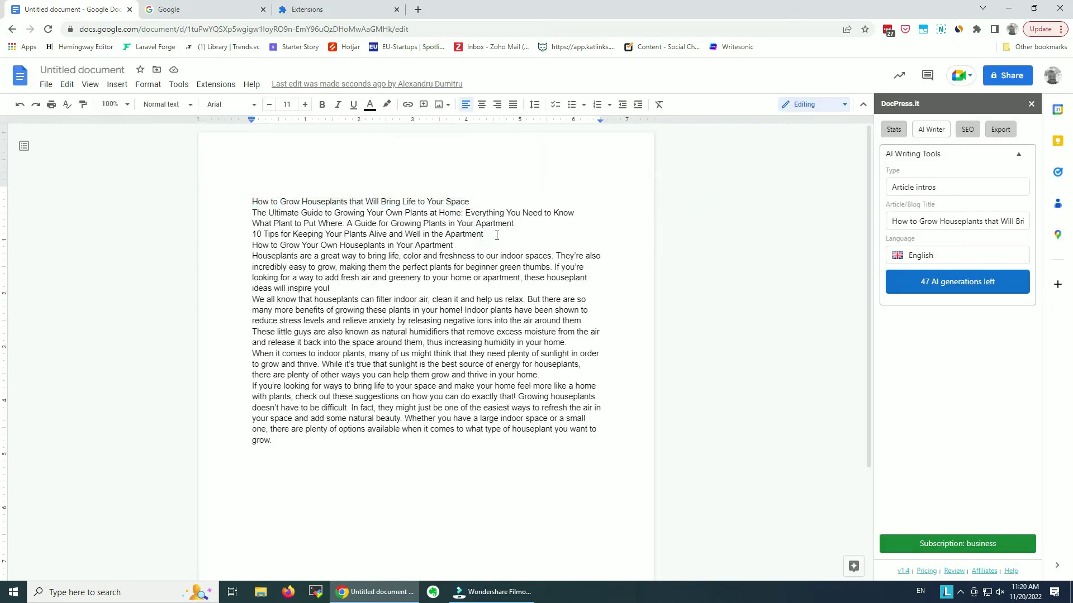
pyautogui.press('Return')
pyautogui.click(250, 358)
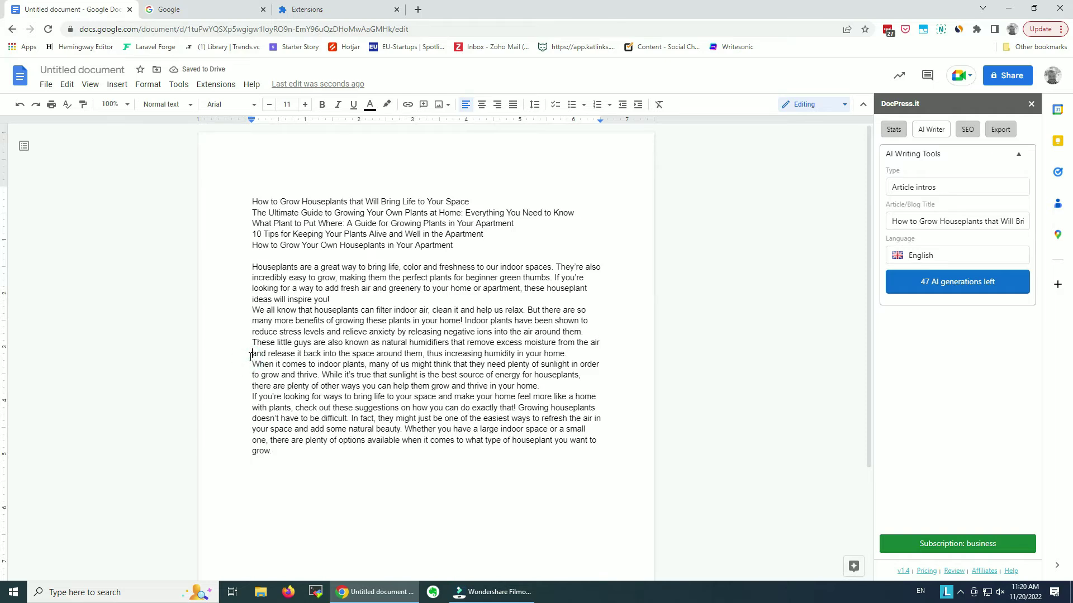
pyautogui.press('Return')
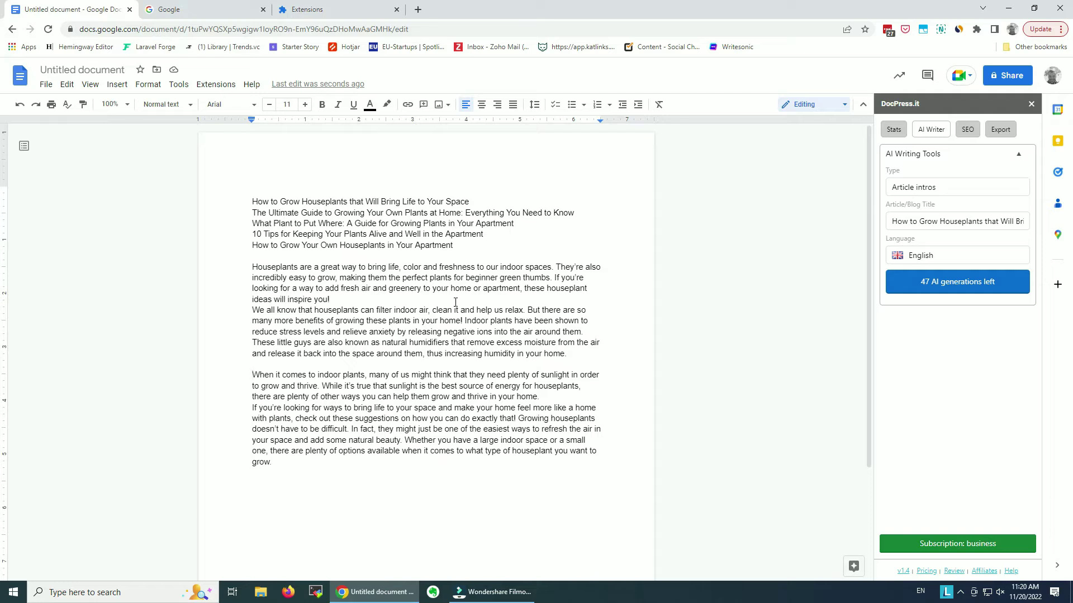
pyautogui.click(352, 299)
pyautogui.press('Return')
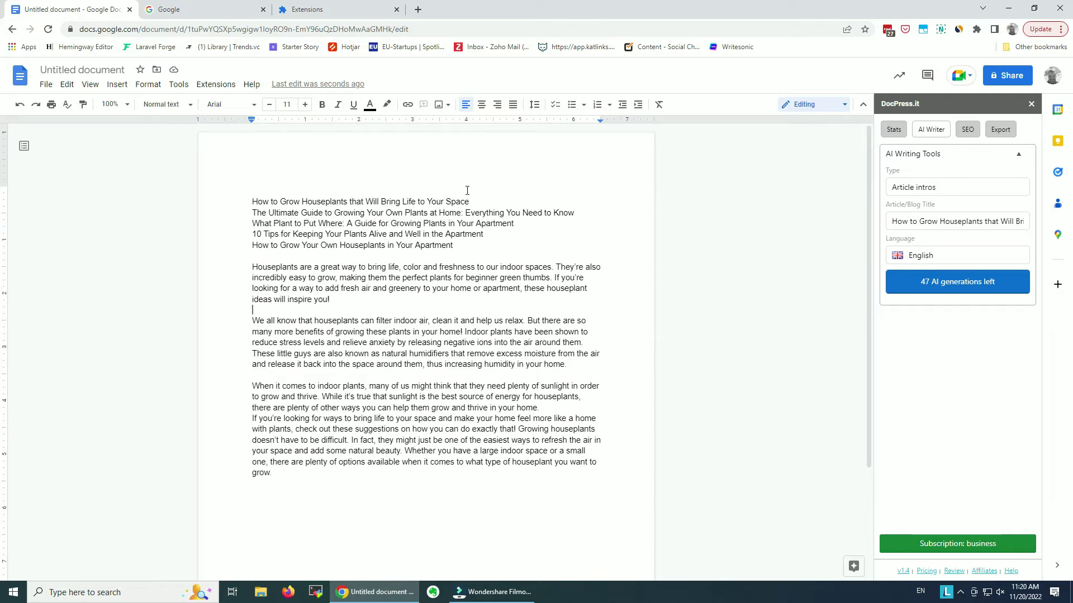
# Step: Search Google for "grow plants in apartments" and read through the Bungalow article on apartment gardening tips
pyautogui.click(213, 12)
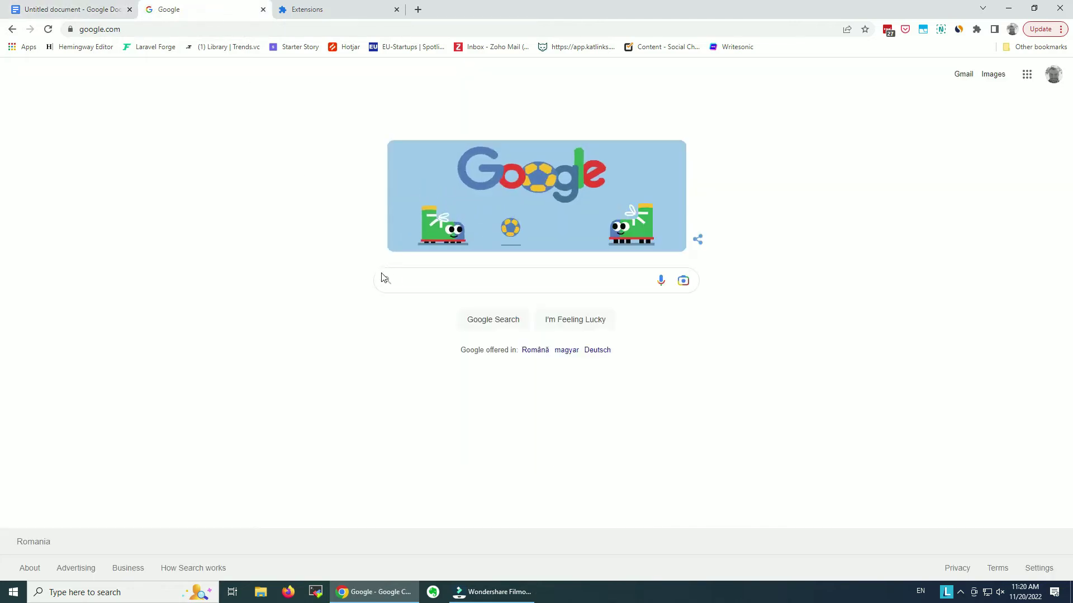
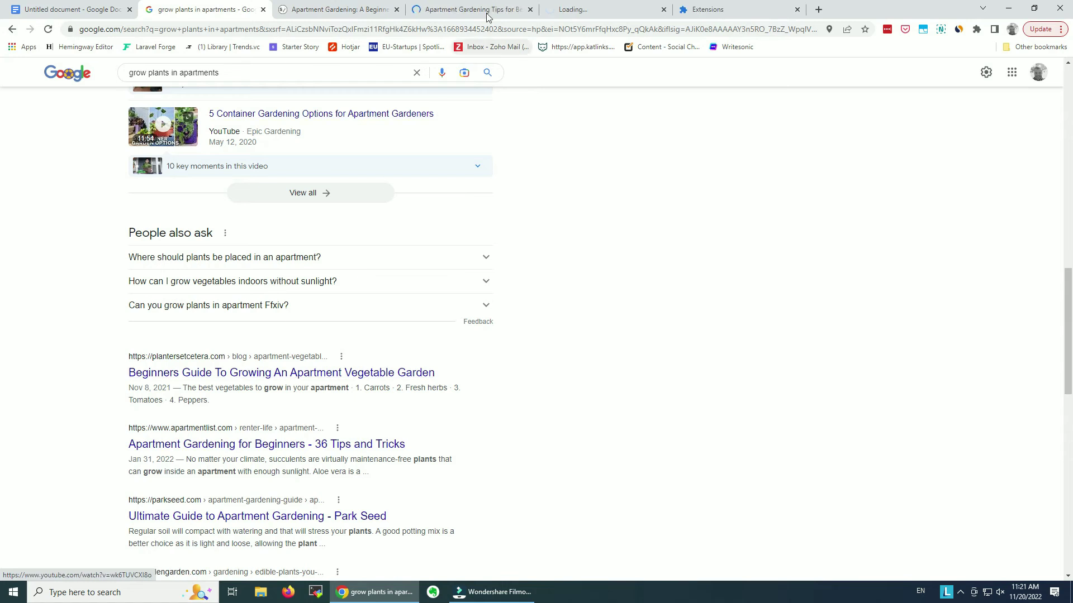
pyautogui.scroll(-9, 300, 193)
pyautogui.scroll(-6, 301, 193)
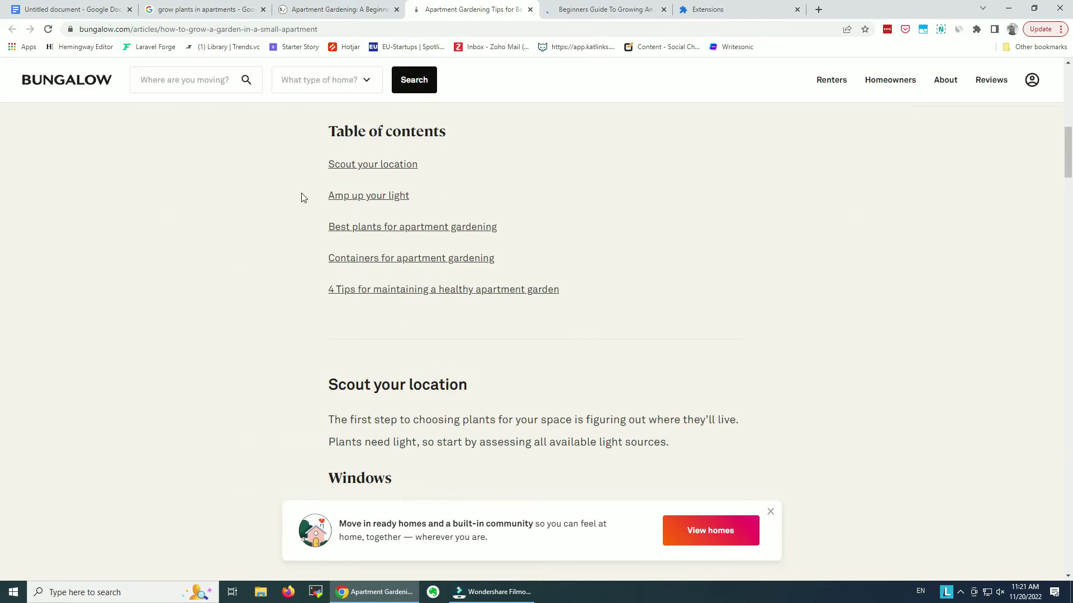
pyautogui.scroll(-10, 301, 198)
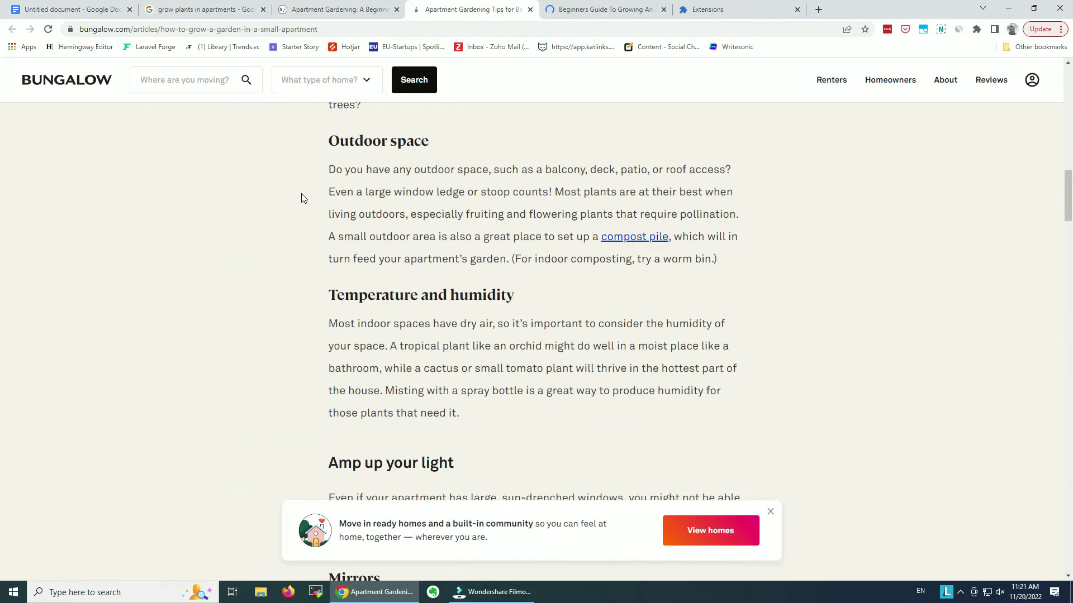
pyautogui.scroll(-3, 301, 201)
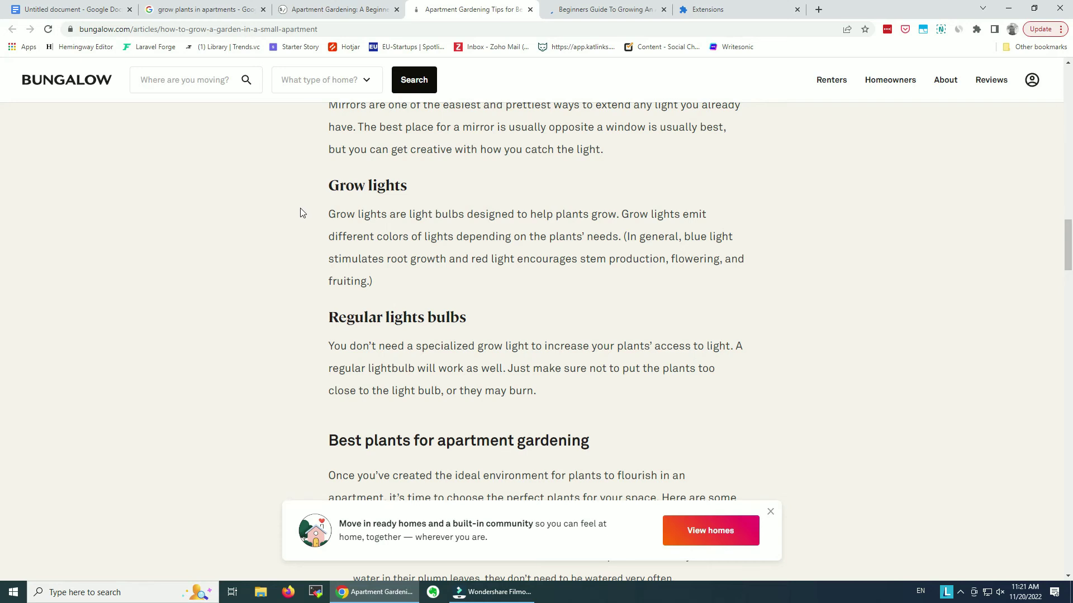
# Step: Find the "Saves you money" section in the Planters Etc. apartment vegetable garden guide and copy its two paragraphs
pyautogui.hotkey('ctrl', 'Tab')
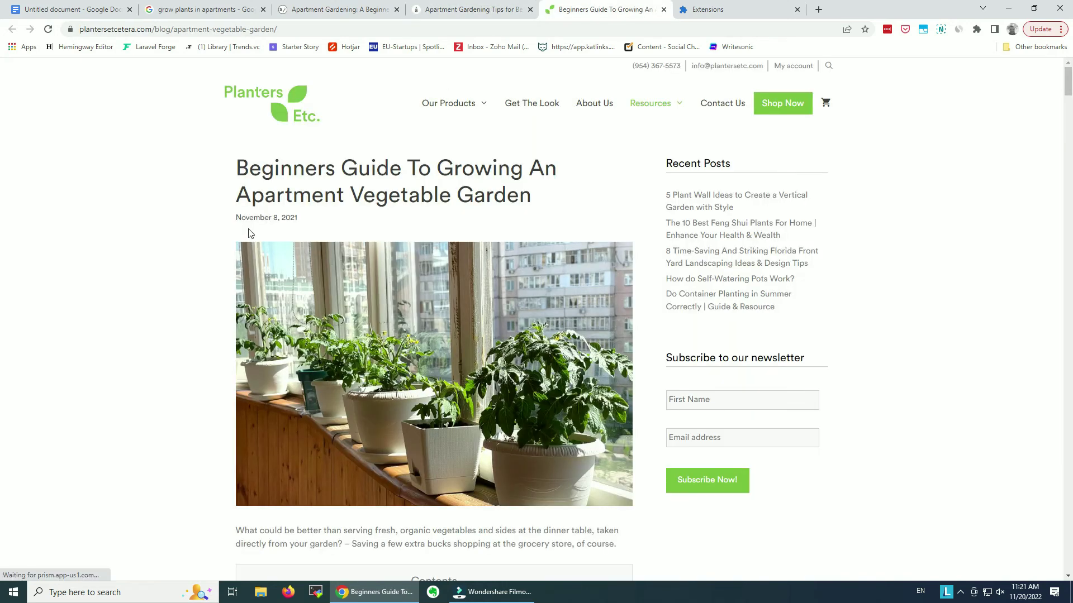
pyautogui.scroll(-7, 252, 241)
pyautogui.scroll(-4, 251, 241)
pyautogui.moveTo(310, 327); pyautogui.dragTo(219, 168)
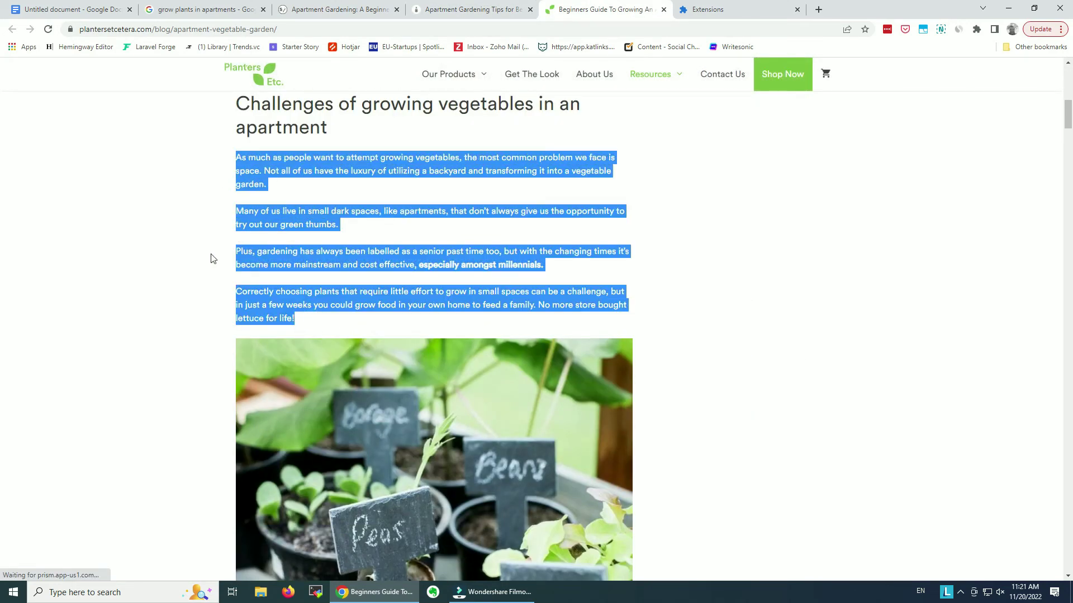
pyautogui.scroll(-10, 211, 258)
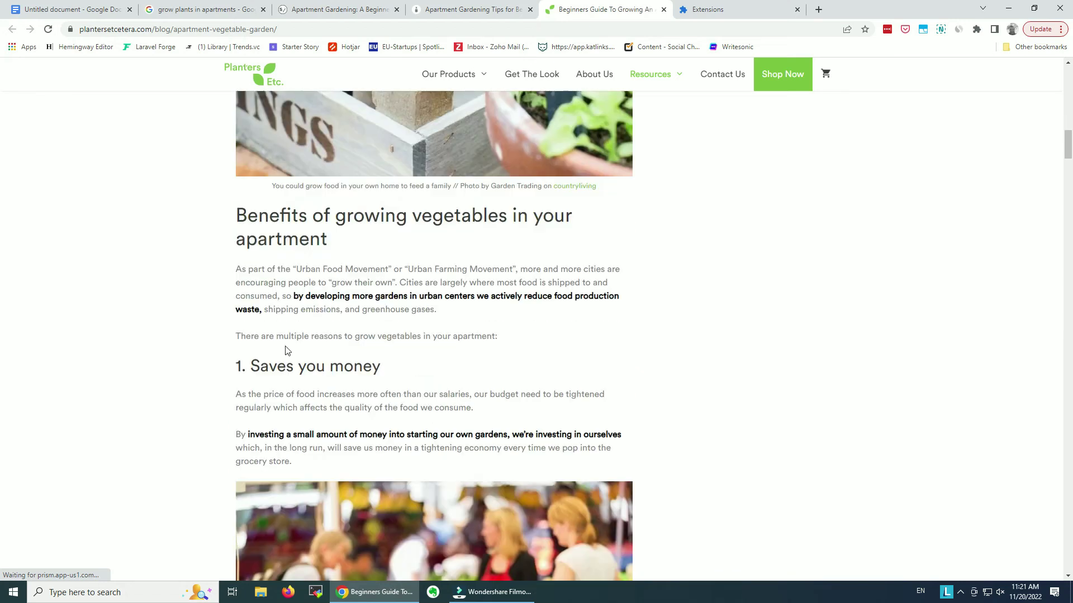
pyautogui.scroll(-2, 410, 395)
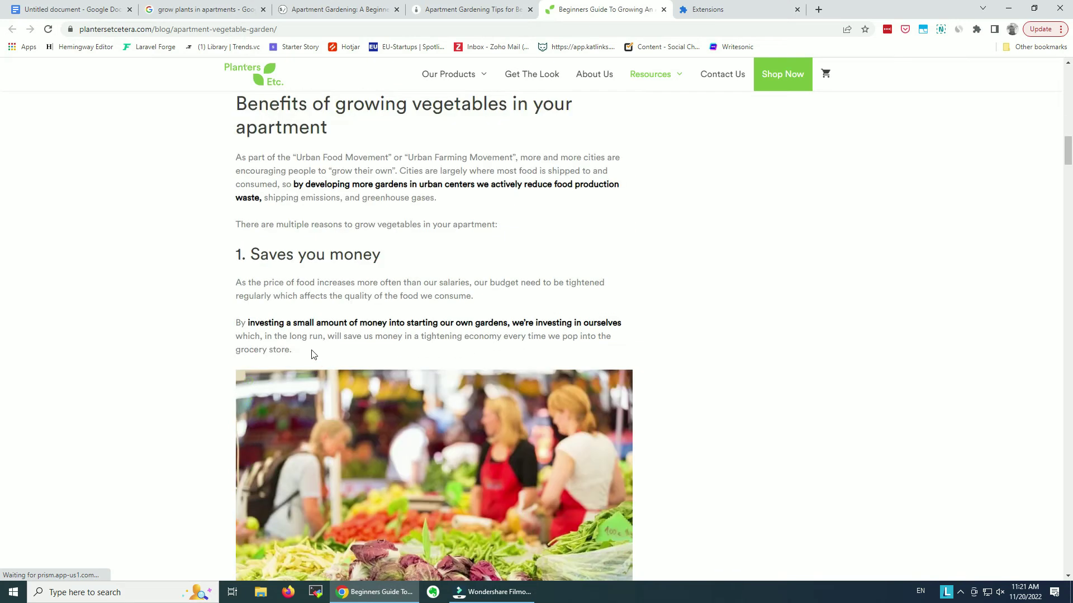
pyautogui.moveTo(307, 351); pyautogui.dragTo(223, 280)
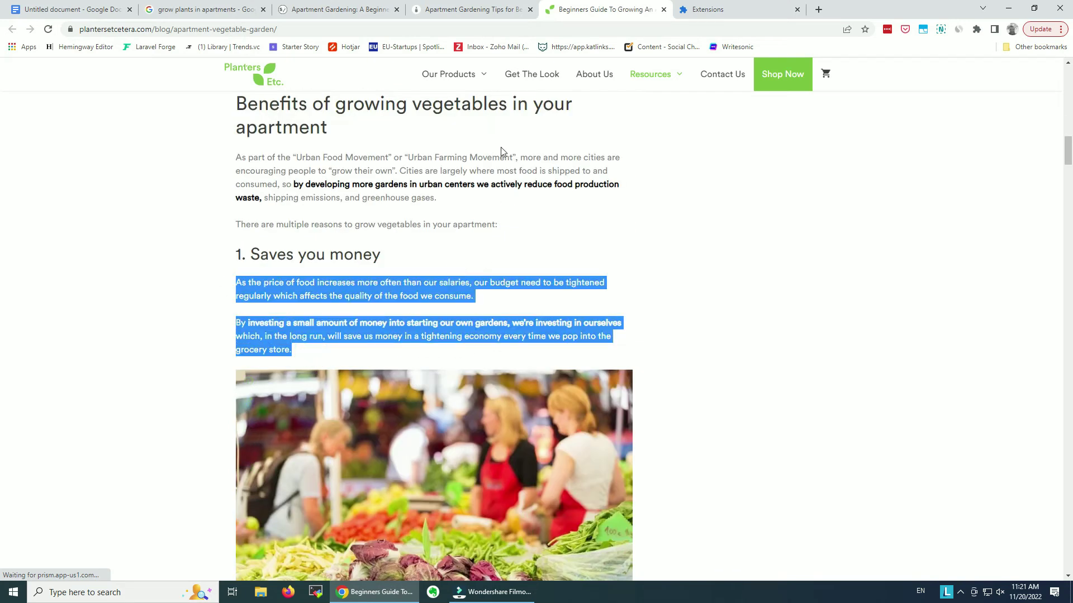
# Step: Return to the Google Docs document, set the AI writing type to Rewrite text and paste the copied paragraphs as the article text
pyautogui.click(84, 7)
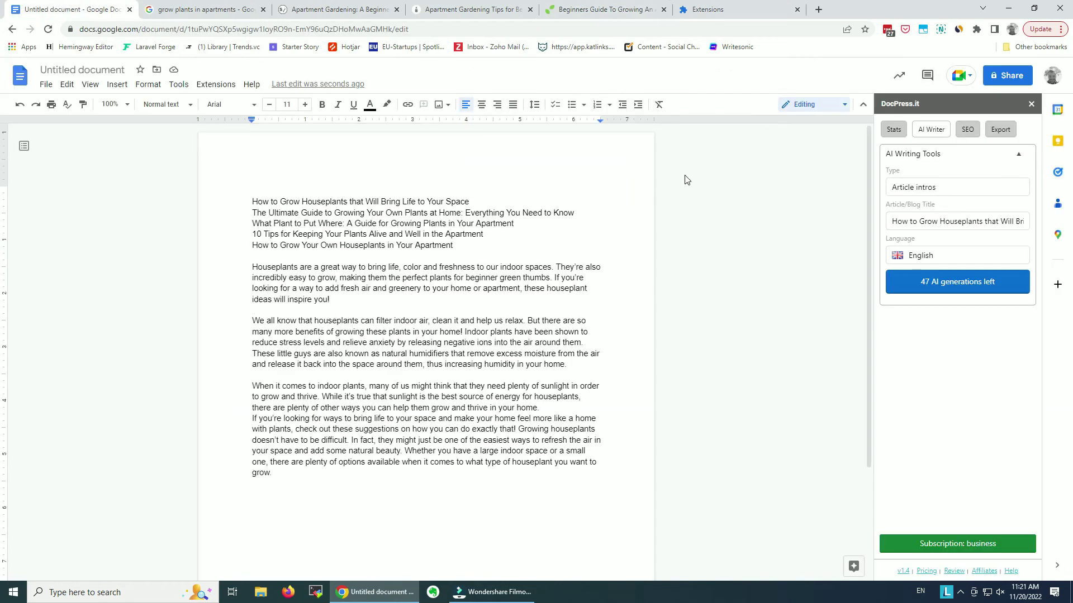
pyautogui.click(962, 190)
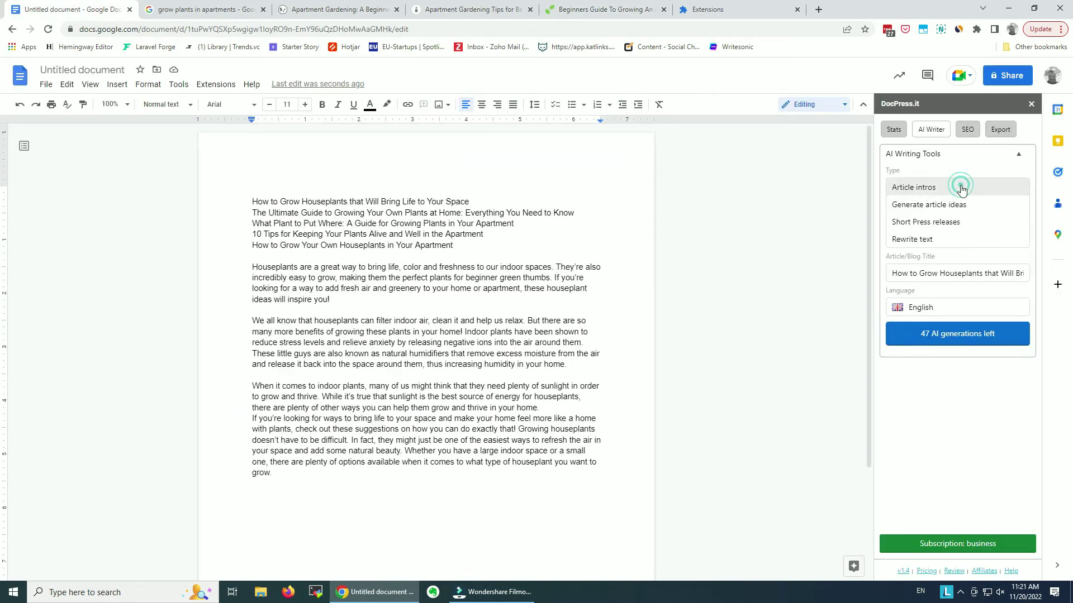
pyautogui.click(966, 239)
pyautogui.click(950, 245)
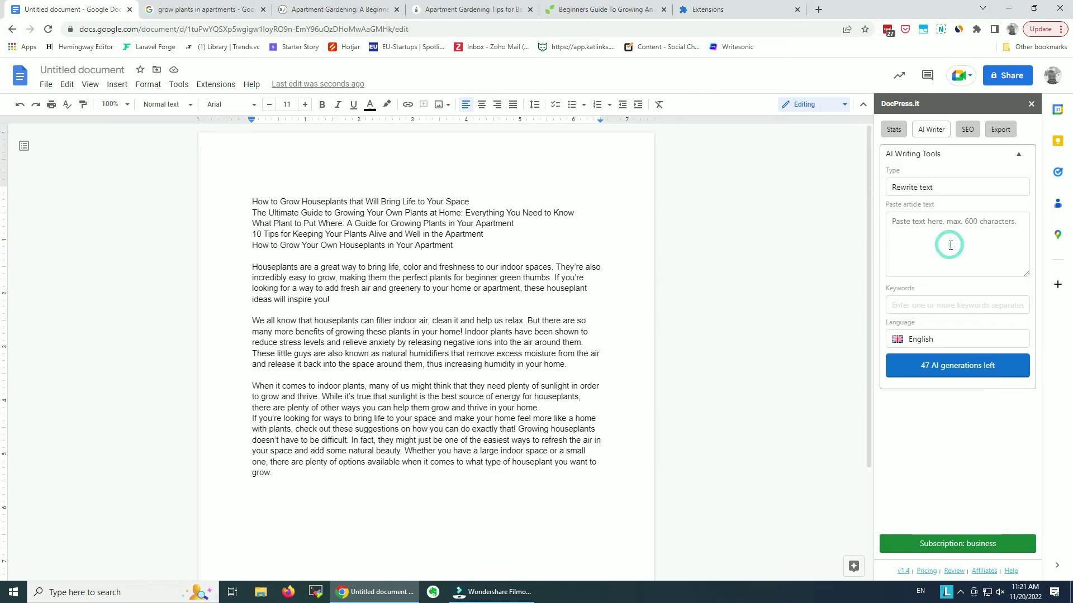
pyautogui.hotkey('ctrl', 'v')
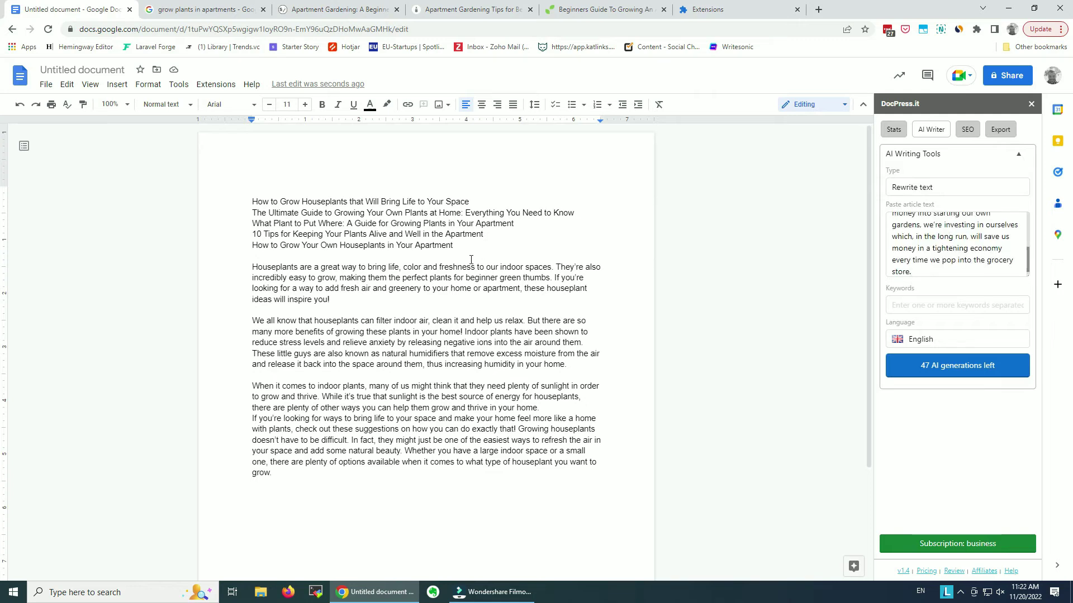
# Step: Set the rewrite keywords to "Grow Houseplants", copied from the first title line, and generate the English rewrites
pyautogui.moveTo(278, 201); pyautogui.dragTo(349, 202)
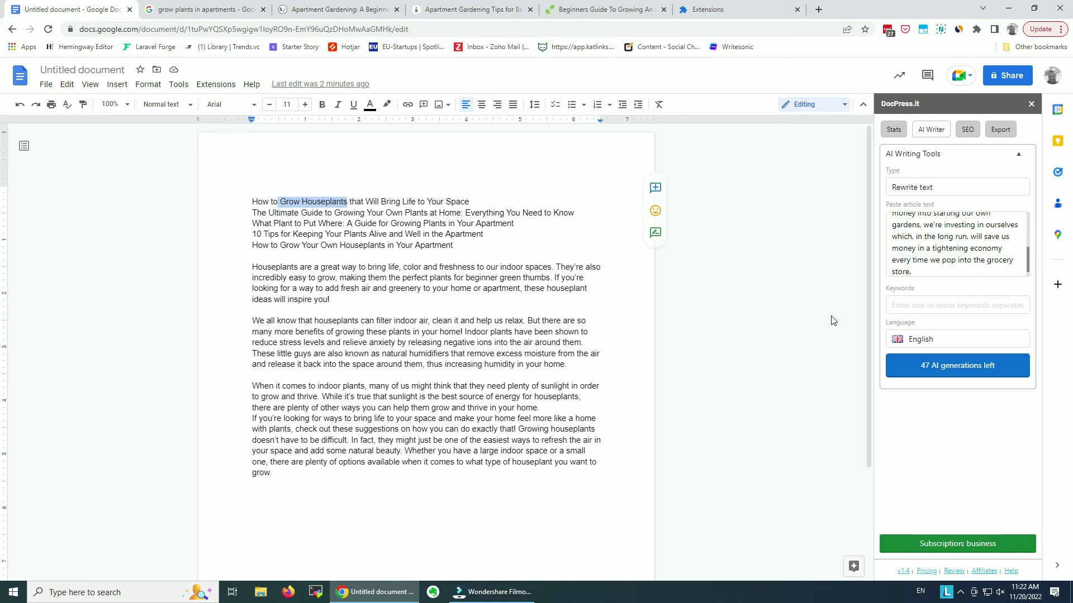
pyautogui.write('Grow Houseplants')
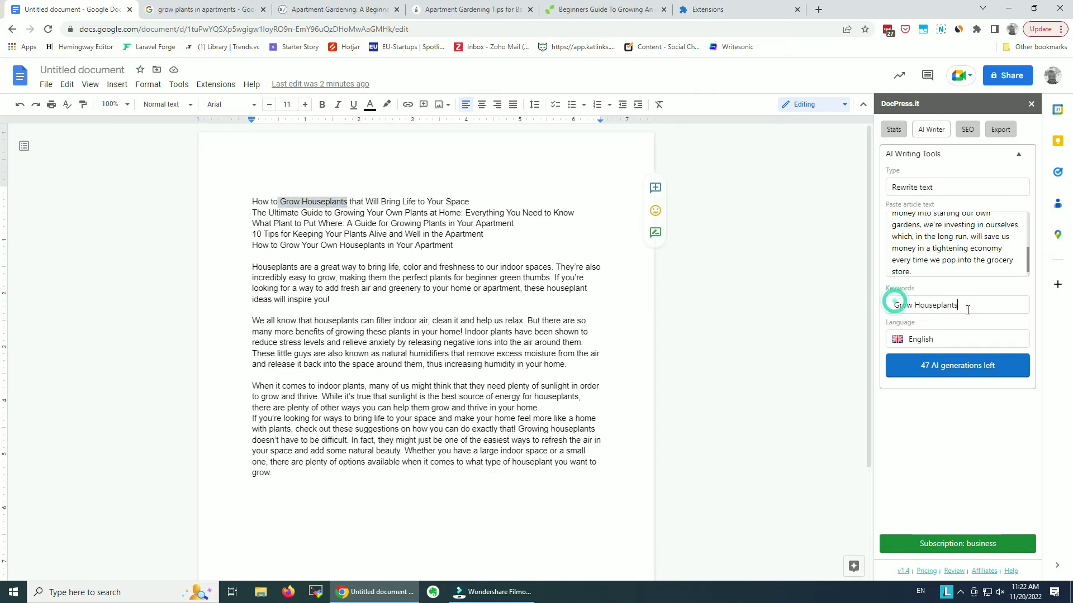
pyautogui.click(963, 369)
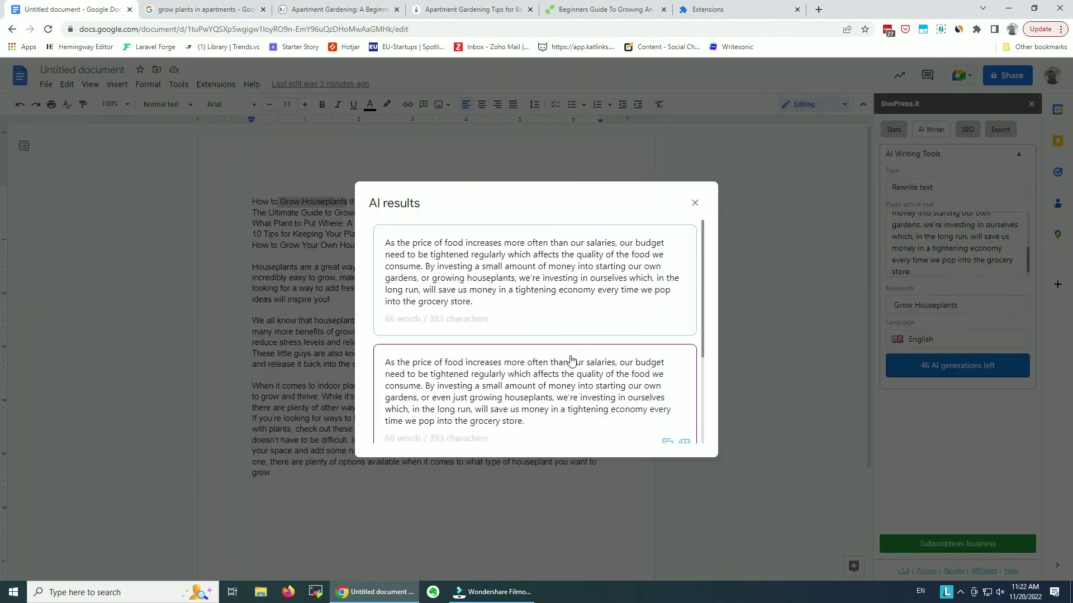
# Step: Review the rewrites, copy the first version, close the results and paste it after a blank line at the end of the document
pyautogui.scroll(-2, 530, 341)
pyautogui.scroll(2, 543, 362)
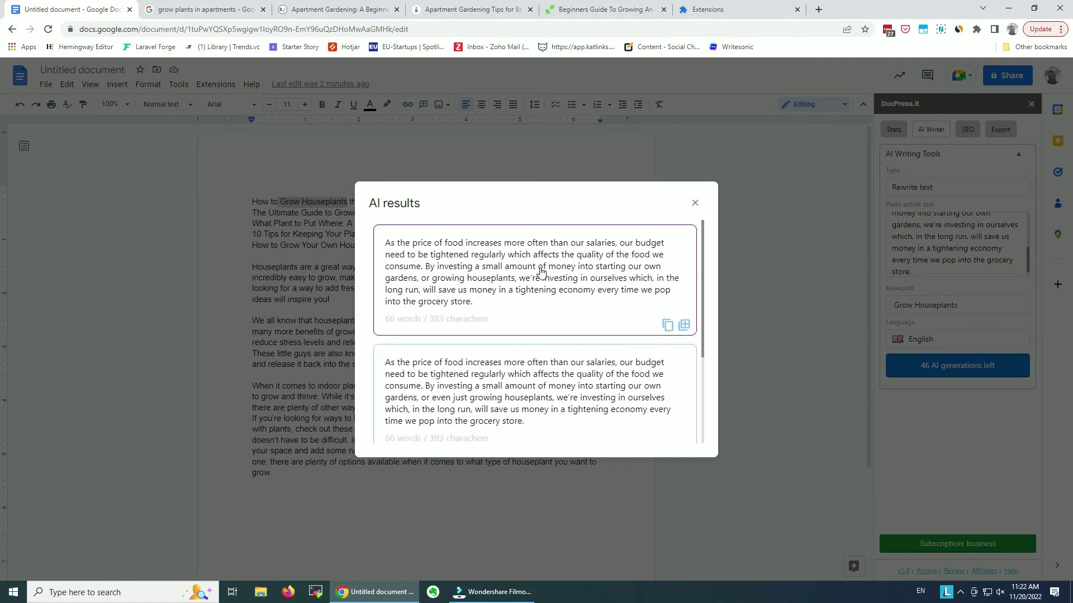
pyautogui.click(665, 324)
pyautogui.click(692, 204)
pyautogui.scroll(-3, 670, 223)
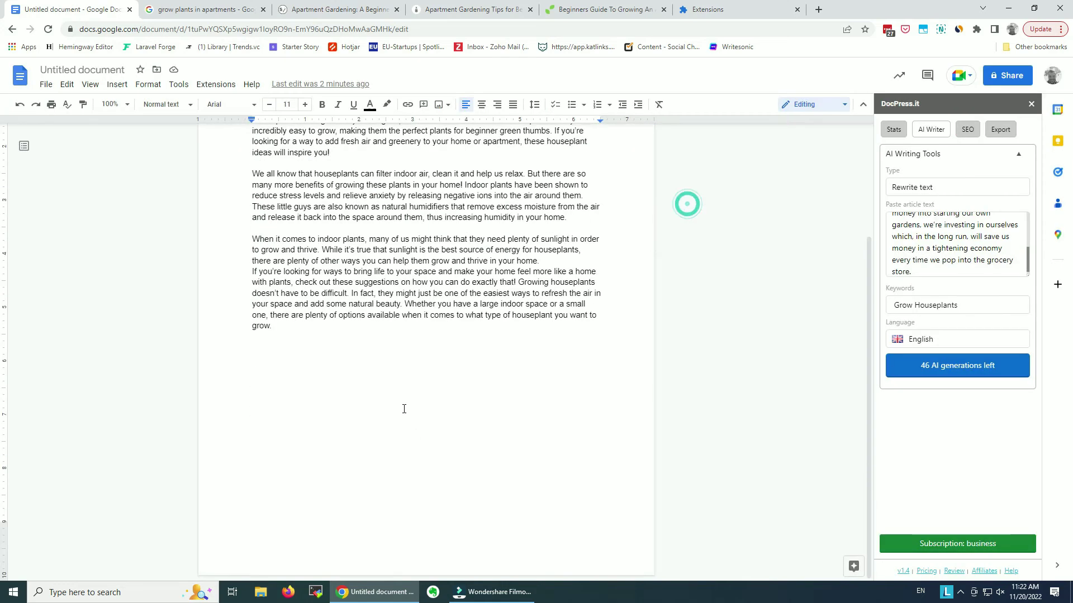
pyautogui.click(353, 372)
pyautogui.press('Return')
pyautogui.press('Return')
pyautogui.hotkey('ctrl', 'v')
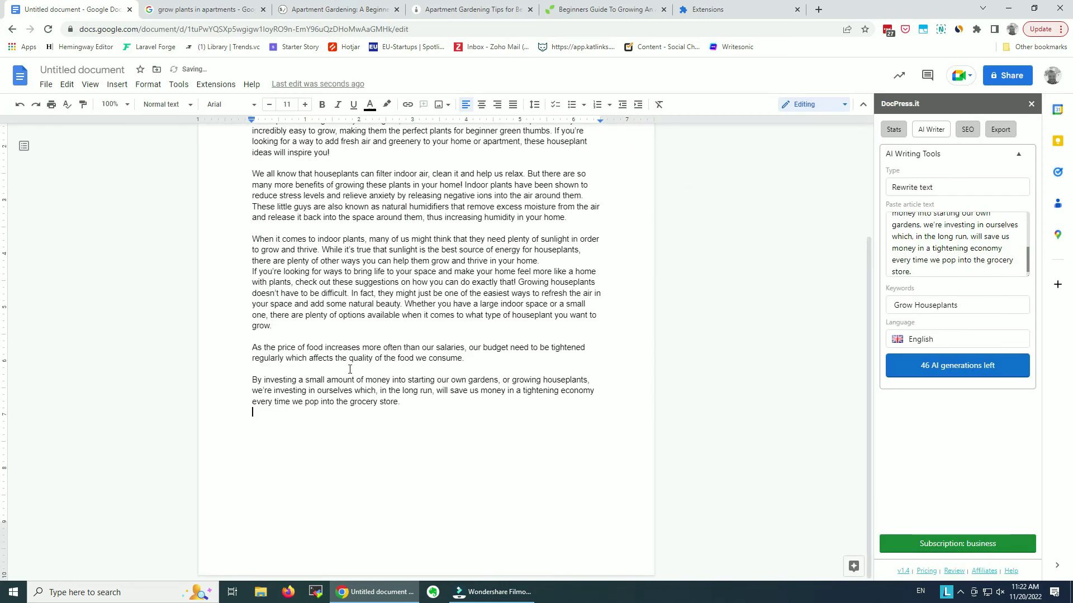
# Step: Rename the document as "How to Grow Houseplants that Will Bring Life to Your Space", copied from its first line
pyautogui.scroll(3, 465, 393)
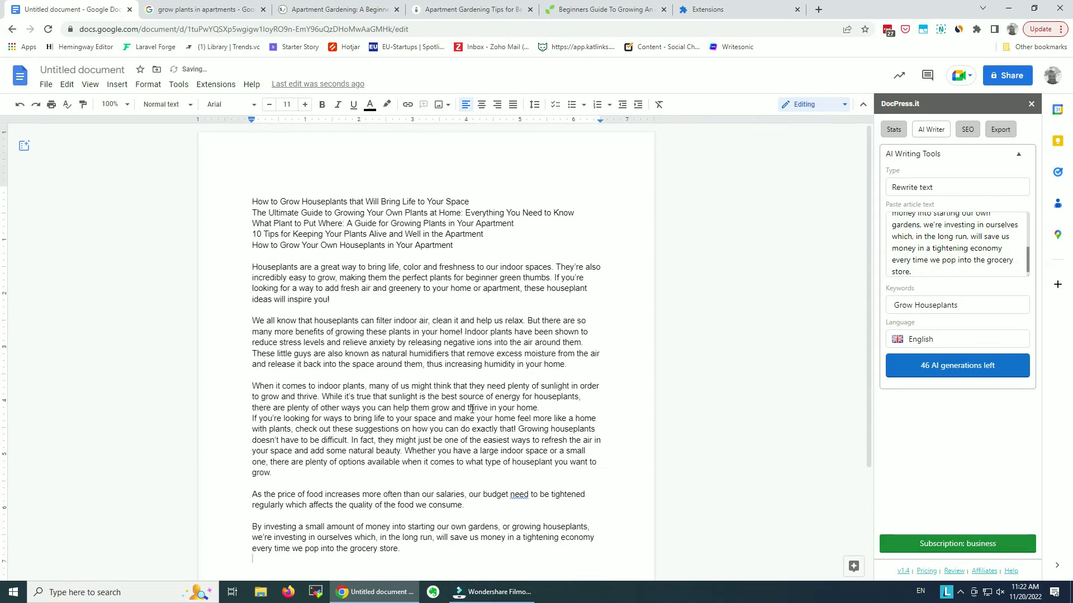
pyautogui.tripleClick(446, 203)
pyautogui.click(99, 70)
pyautogui.press('Return')
# Step: Delete the four article ideas below the first title, from "The Ultimate Guide" through "How to Grow Your Own Houseplants"
pyautogui.click(363, 195)
pyautogui.moveTo(492, 246); pyautogui.dragTo(240, 215)
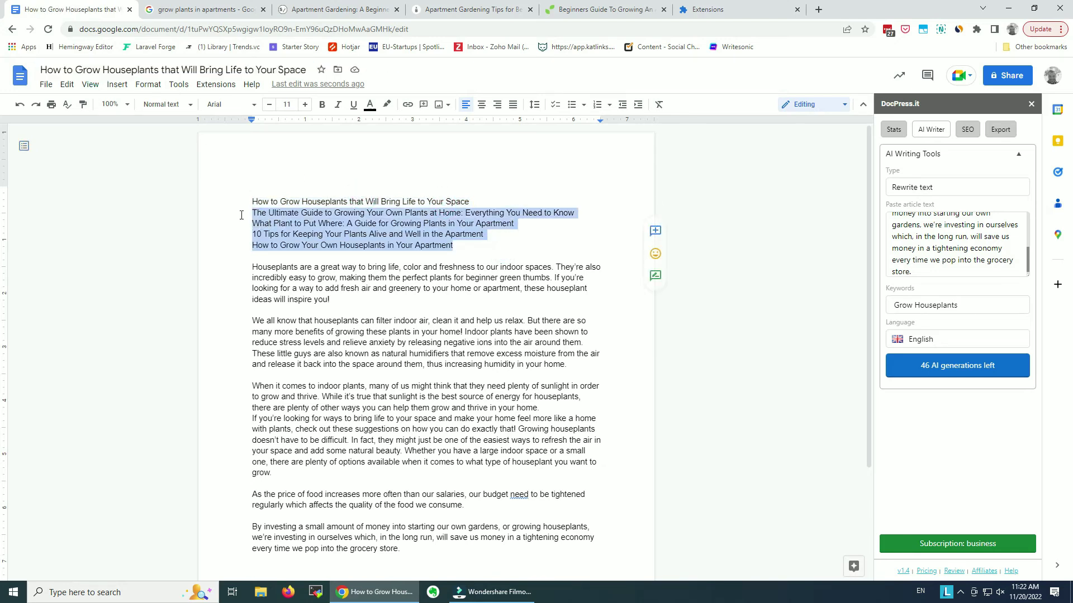
pyautogui.press('BackSpace')
# Step: Apply the Heading 1 style to the line "How to Grow Houseplants that Will Bring Life to Your Space"
pyautogui.tripleClick(295, 203)
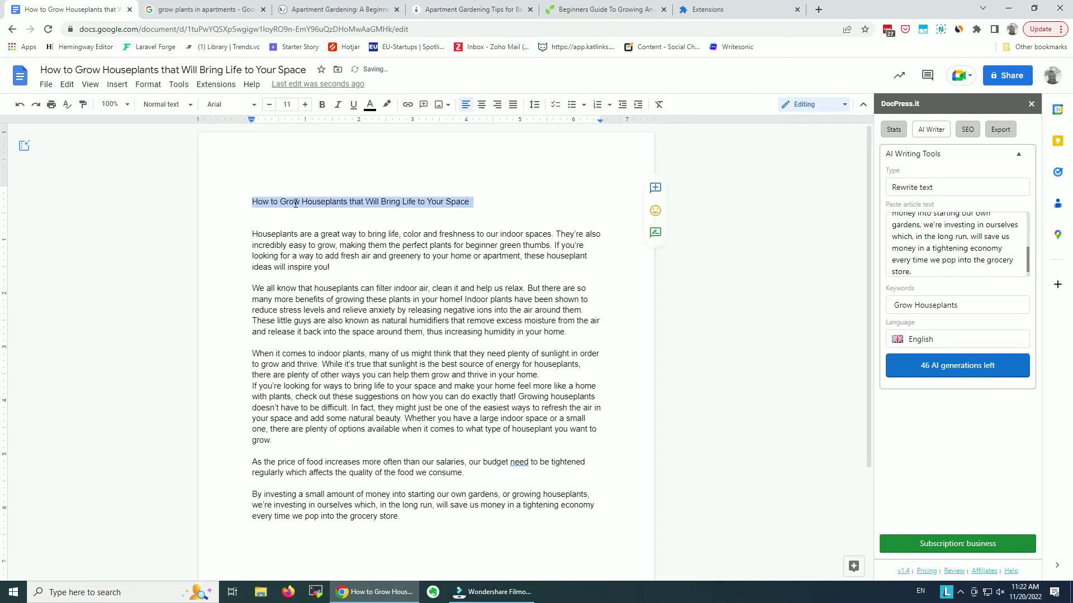
pyautogui.click(145, 105)
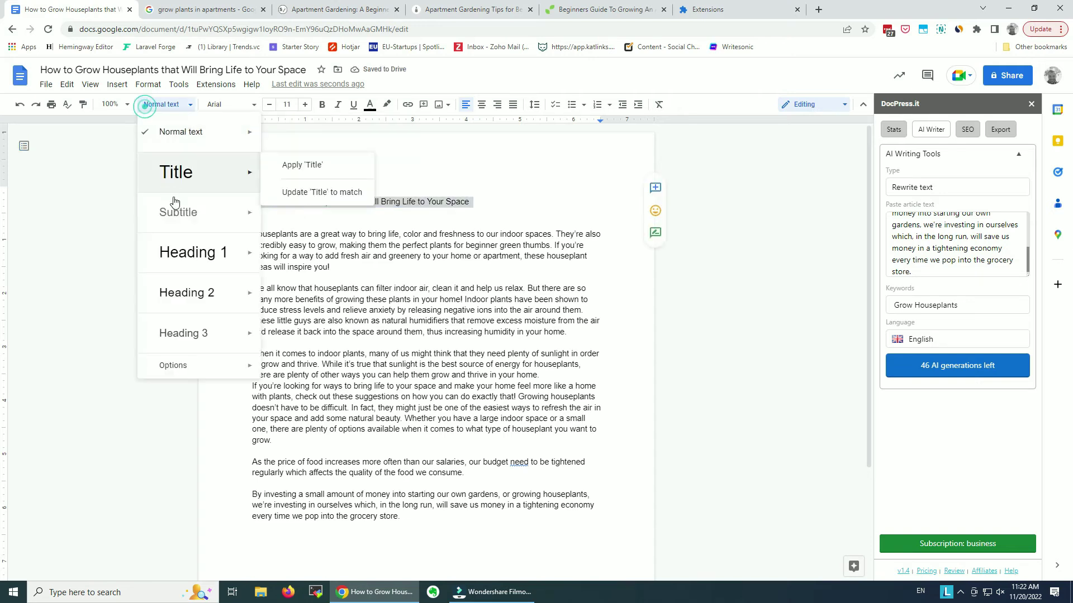
pyautogui.moveTo(268, 251)
pyautogui.click(355, 250)
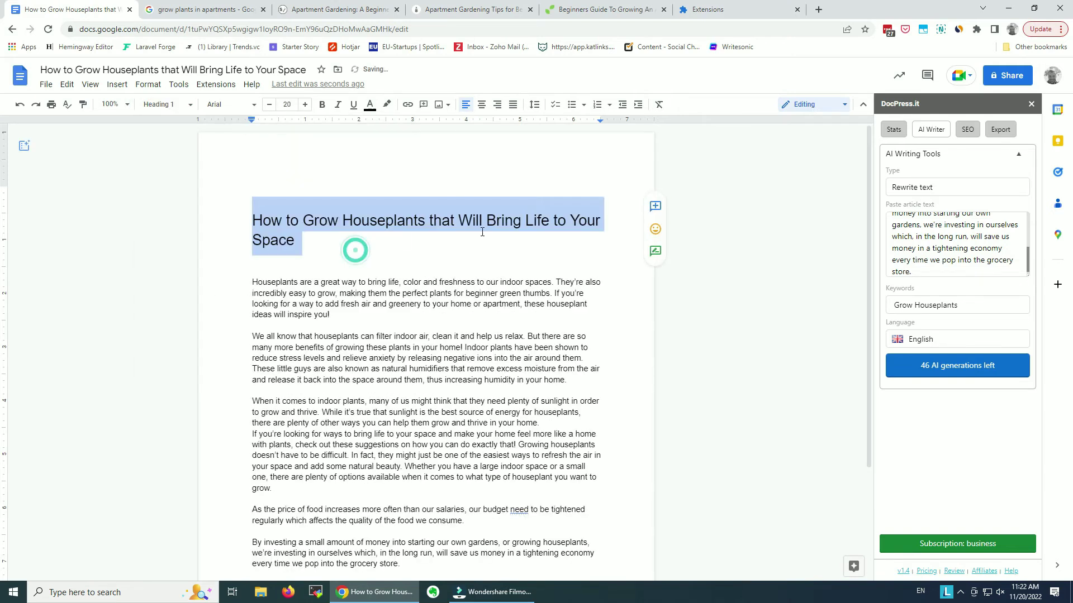
pyautogui.click(332, 252)
pyautogui.click(275, 272)
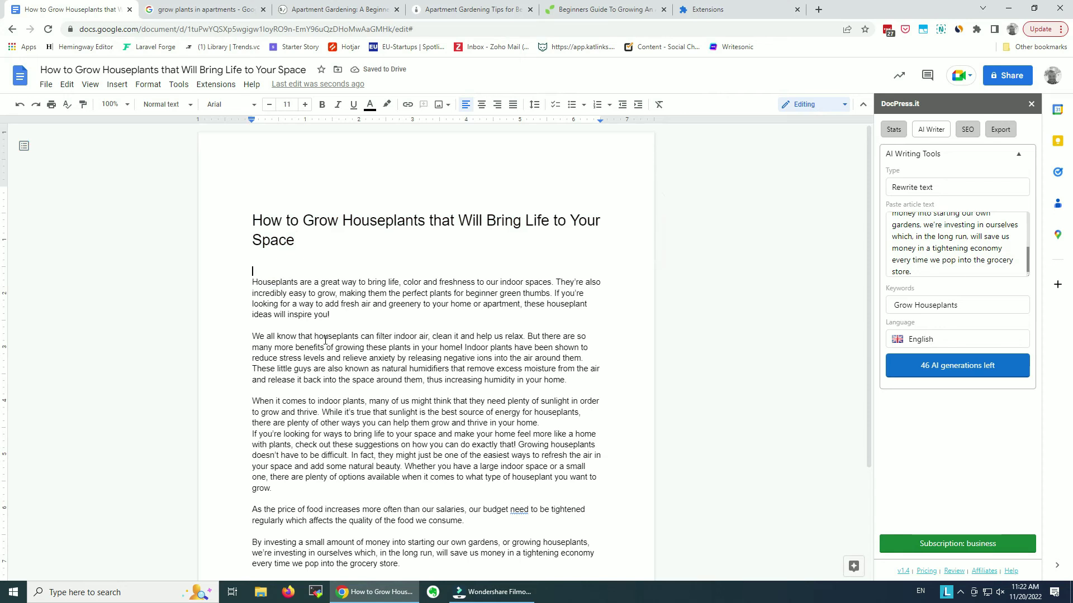
# Step: Insert a blank line before the paragraph beginning "If you're looking for ways to bring life"
pyautogui.scroll(-2, 325, 341)
pyautogui.moveTo(283, 380); pyautogui.dragTo(222, 284)
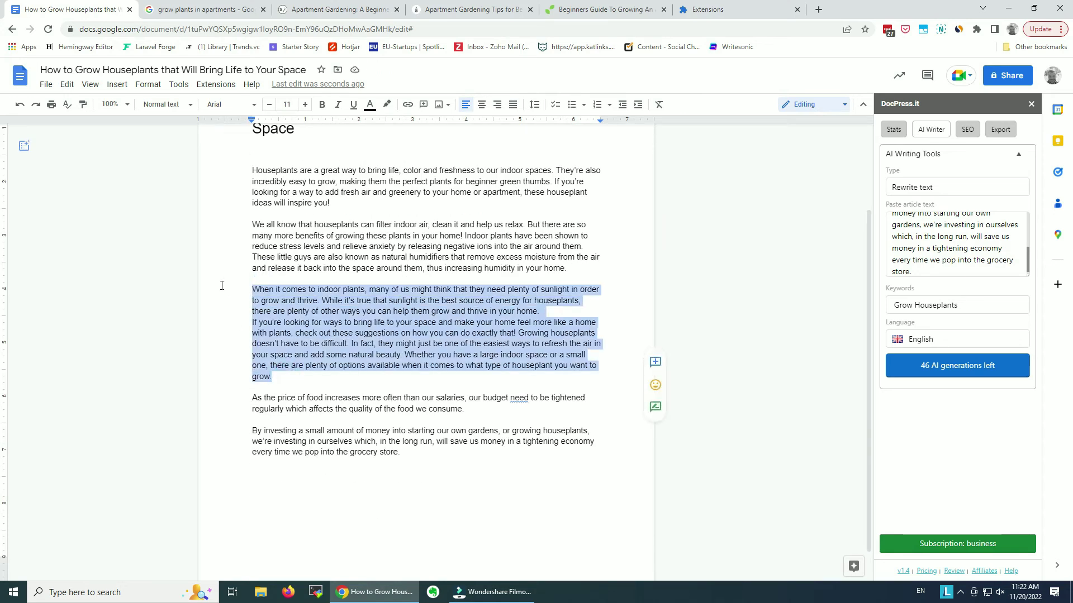
pyautogui.click(231, 323)
pyautogui.press('Return')
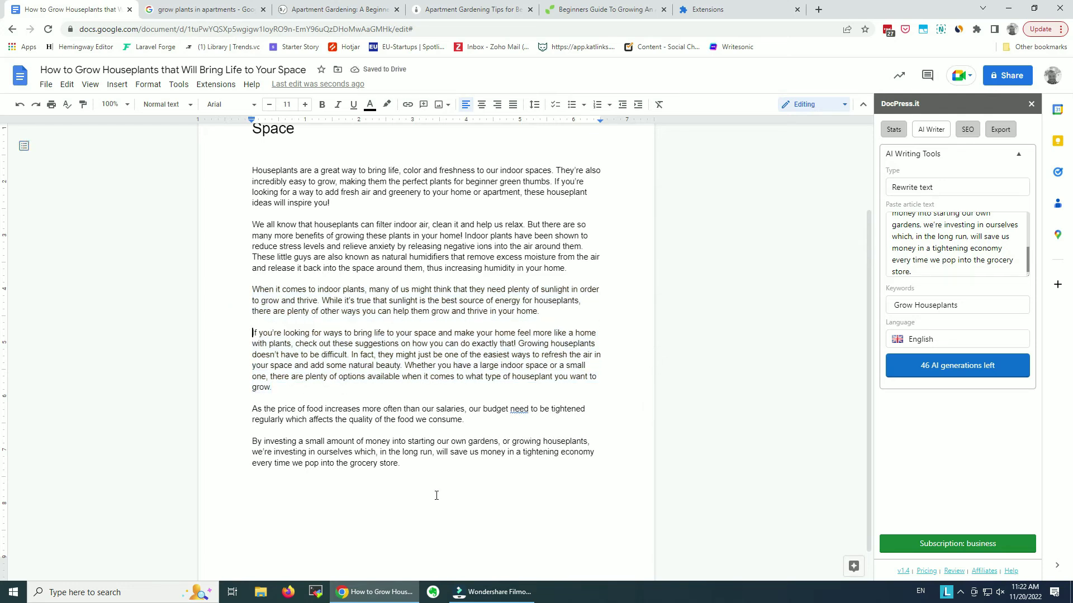
# Step: Open the add-on's SEO analysis and set the primary keyword to "Grow Houseplants", copied from the heading
pyautogui.click(967, 129)
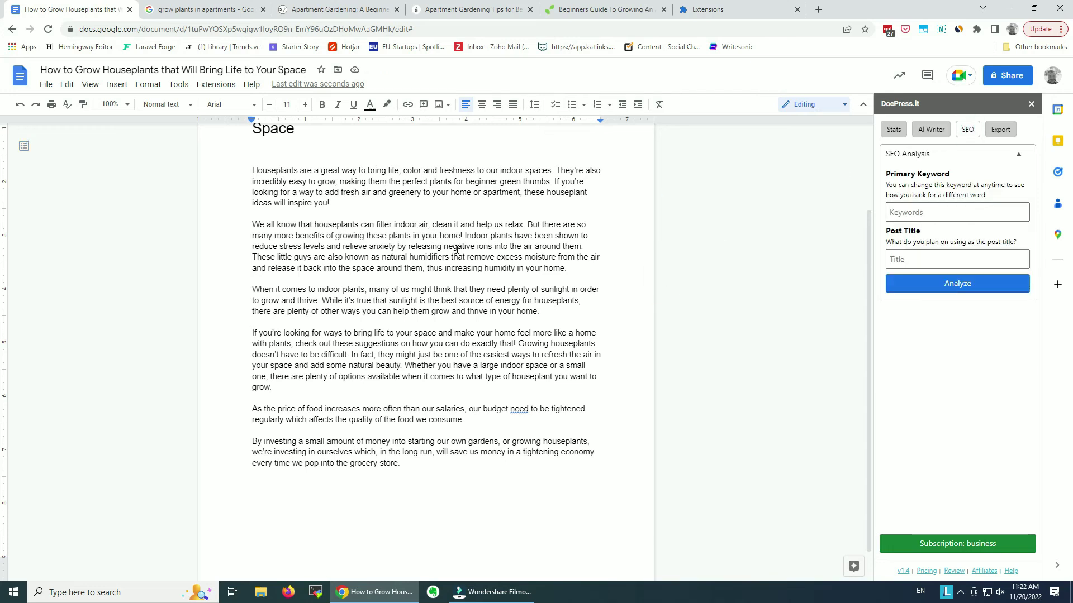
pyautogui.scroll(2, 440, 280)
pyautogui.moveTo(303, 220); pyautogui.dragTo(425, 220)
pyautogui.click(914, 211)
pyautogui.hotkey('ctrl', 'v')
# Step: Set the post title to the heading "How to Grow Houseplants that Will Bring Life to Your Space" and run the SEO analysis
pyautogui.tripleClick(313, 239)
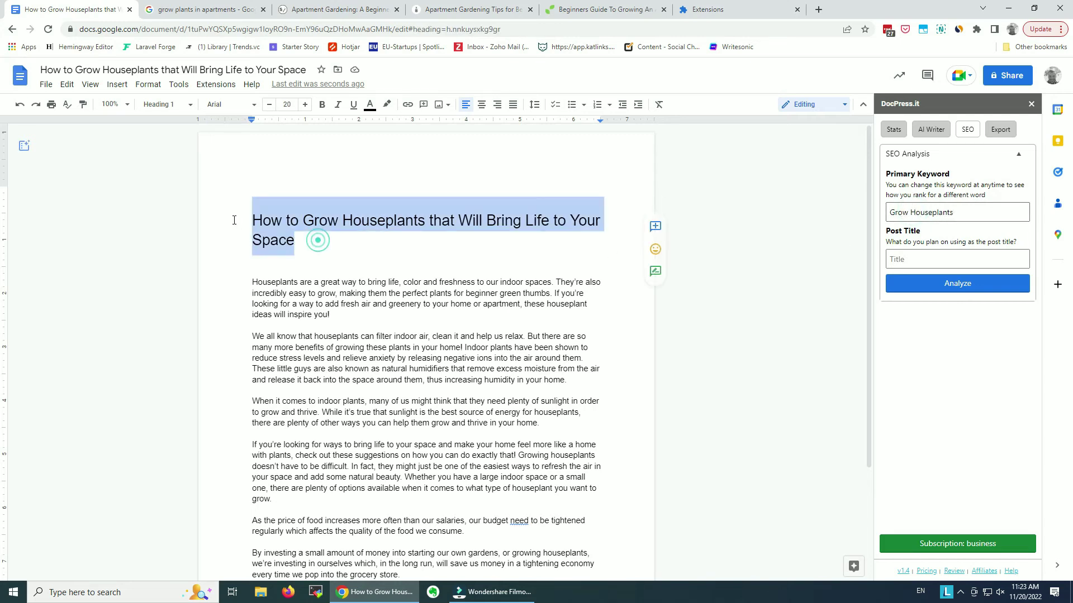
pyautogui.click(922, 255)
pyautogui.hotkey('ctrl', 'v')
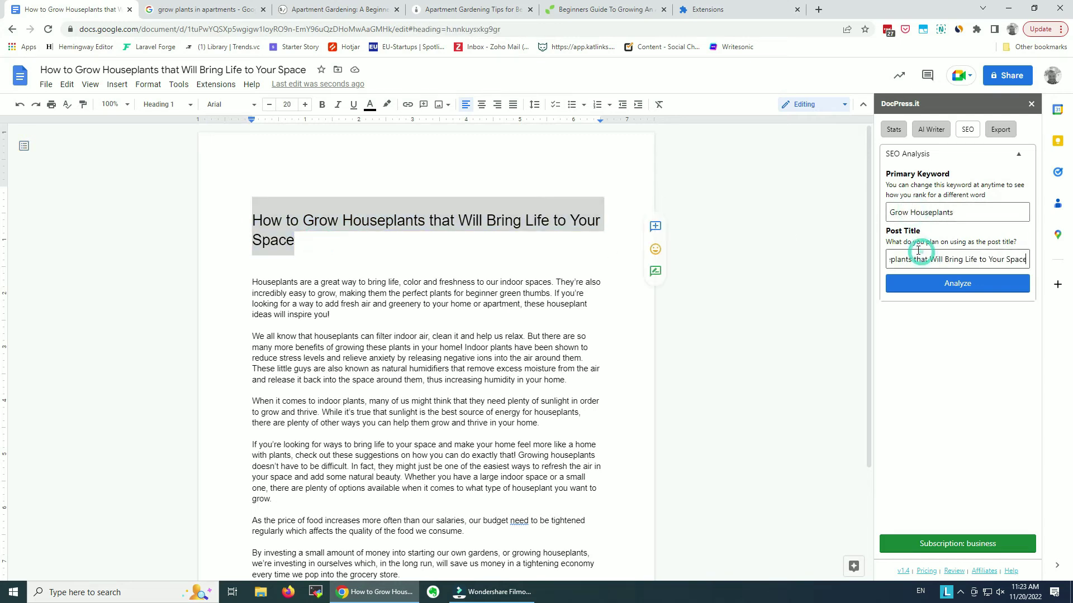
pyautogui.click(956, 284)
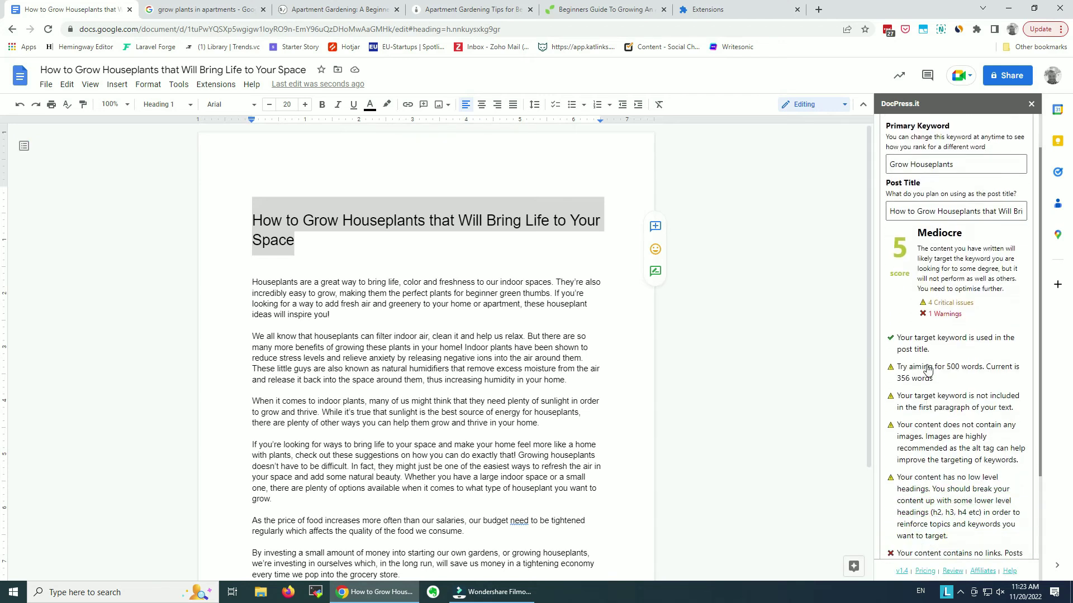
# Step: Examine the SEO analysis score, critical issues, warnings and recommendations for the article
pyautogui.scroll(-3, 949, 252)
pyautogui.scroll(4, 949, 291)
pyautogui.scroll(-2, 961, 313)
pyautogui.scroll(3, 975, 301)
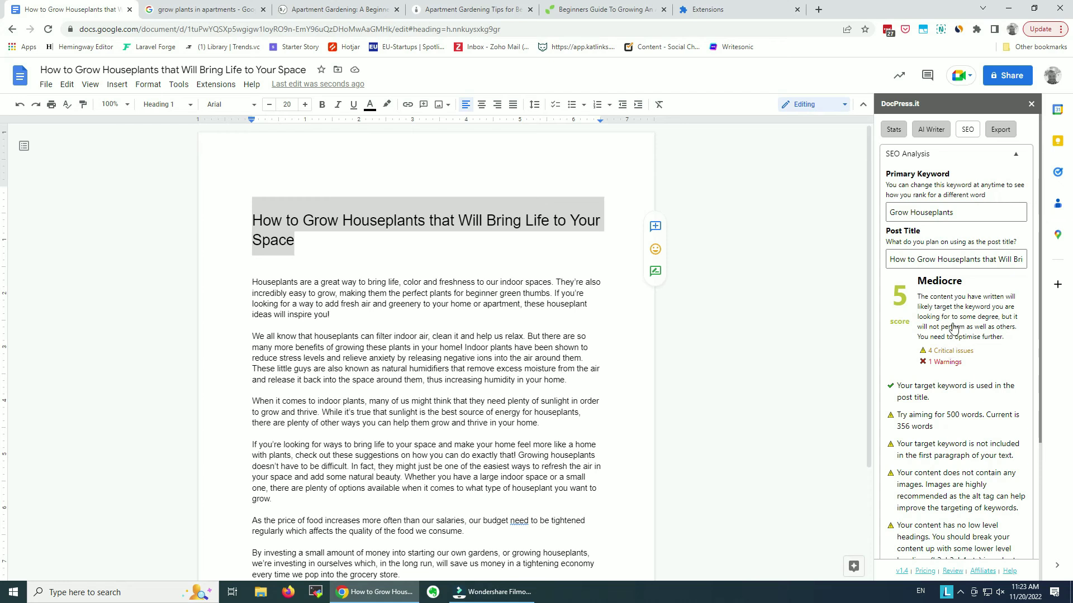
pyautogui.scroll(-2, 952, 335)
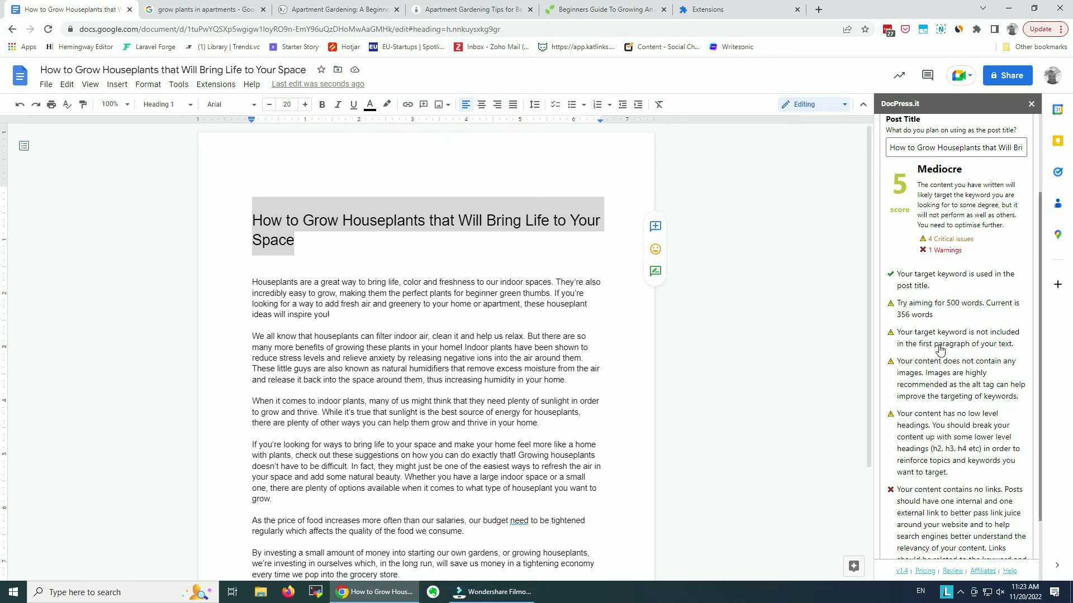
pyautogui.scroll(-1, 959, 391)
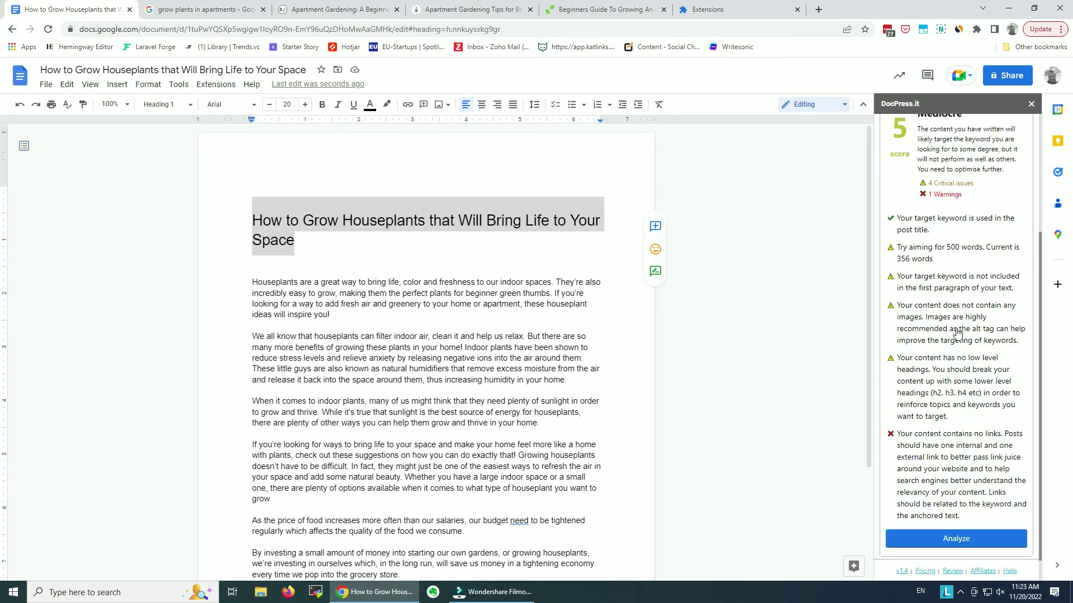
# Step: Open the add-on's export settings and review the site, blog category, SEO, image, status and linking options
pyautogui.scroll(-1, 956, 360)
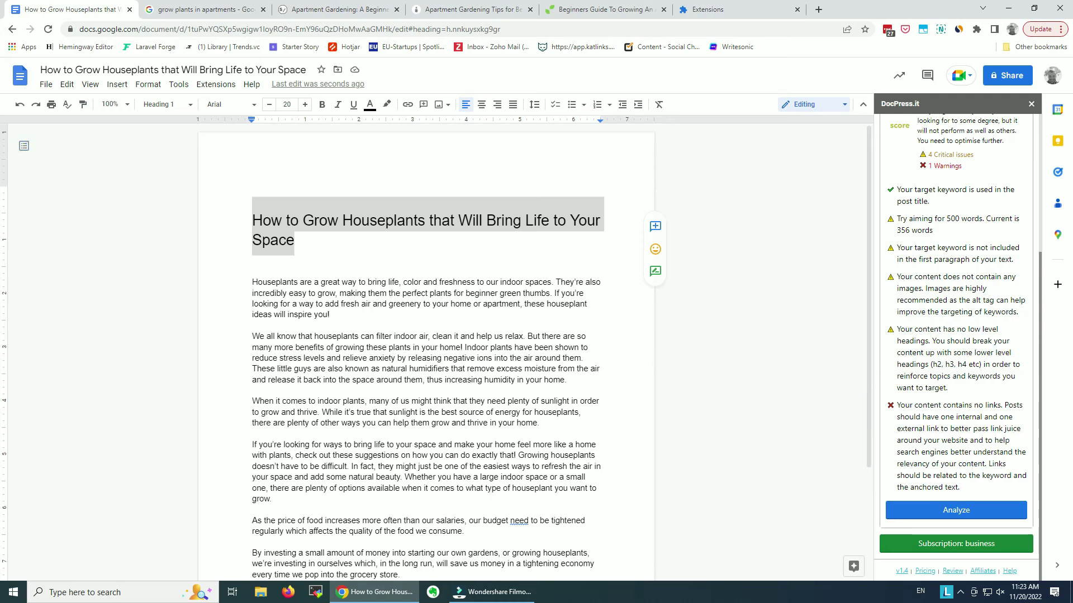
pyautogui.scroll(4, 959, 388)
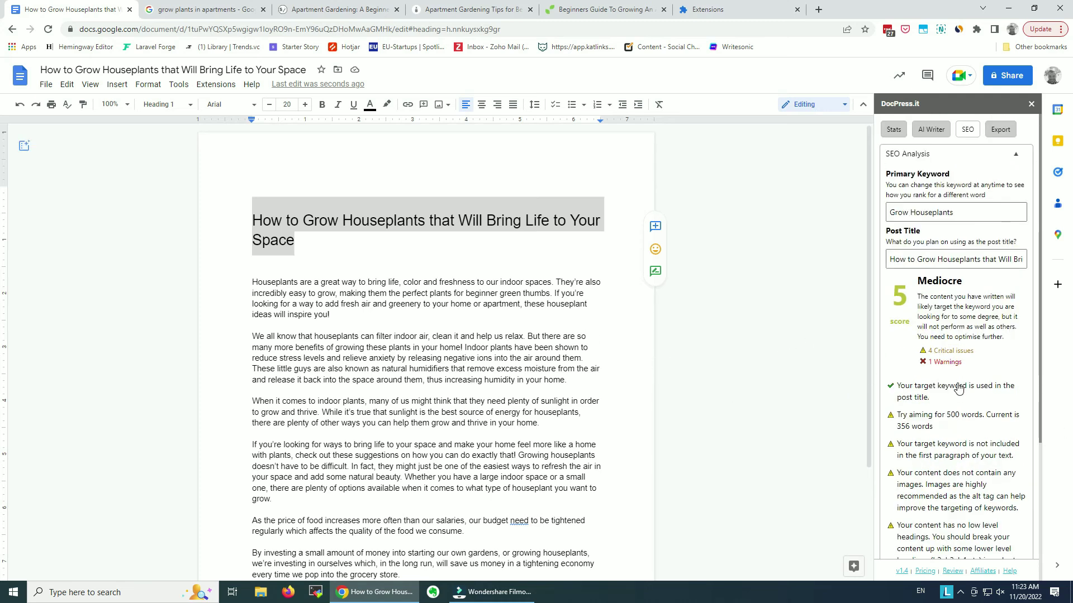
pyautogui.click(1000, 130)
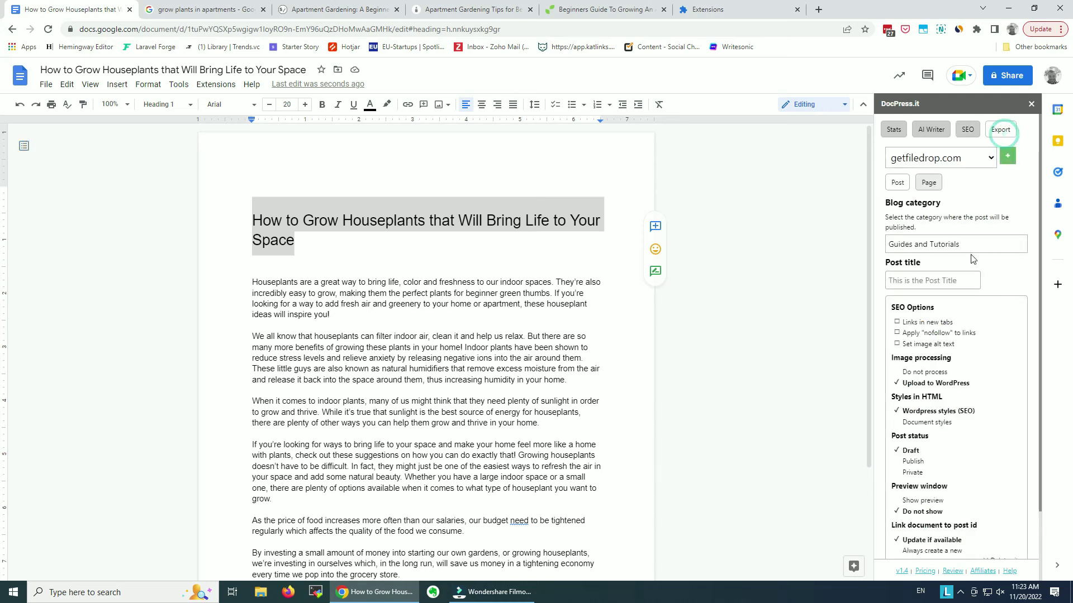
pyautogui.click(974, 160)
pyautogui.click(950, 232)
pyautogui.scroll(-2, 969, 349)
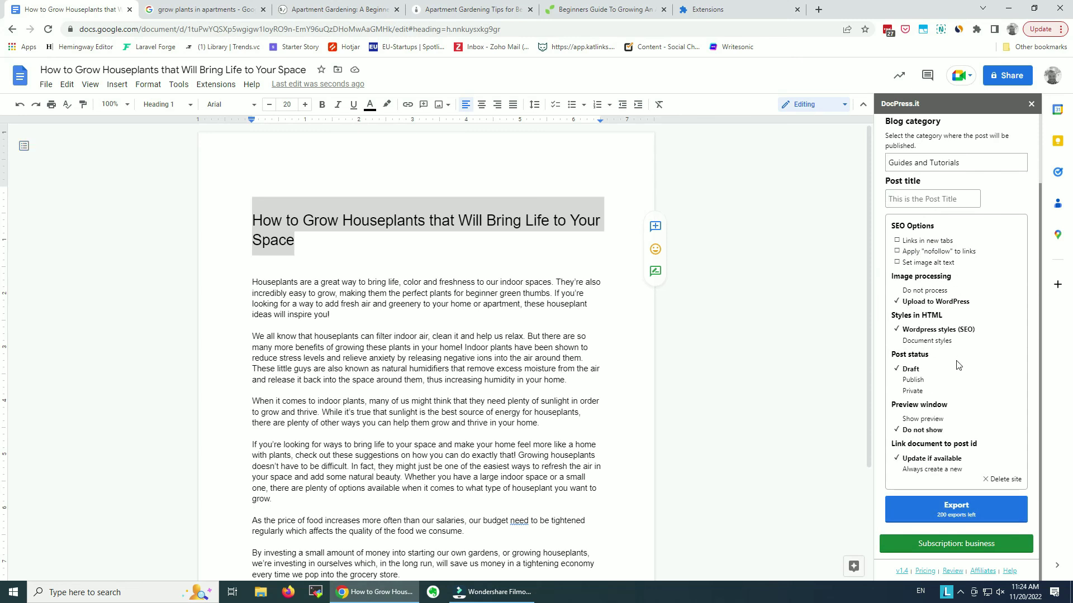
pyautogui.scroll(1, 957, 365)
pyautogui.scroll(1, 957, 365)
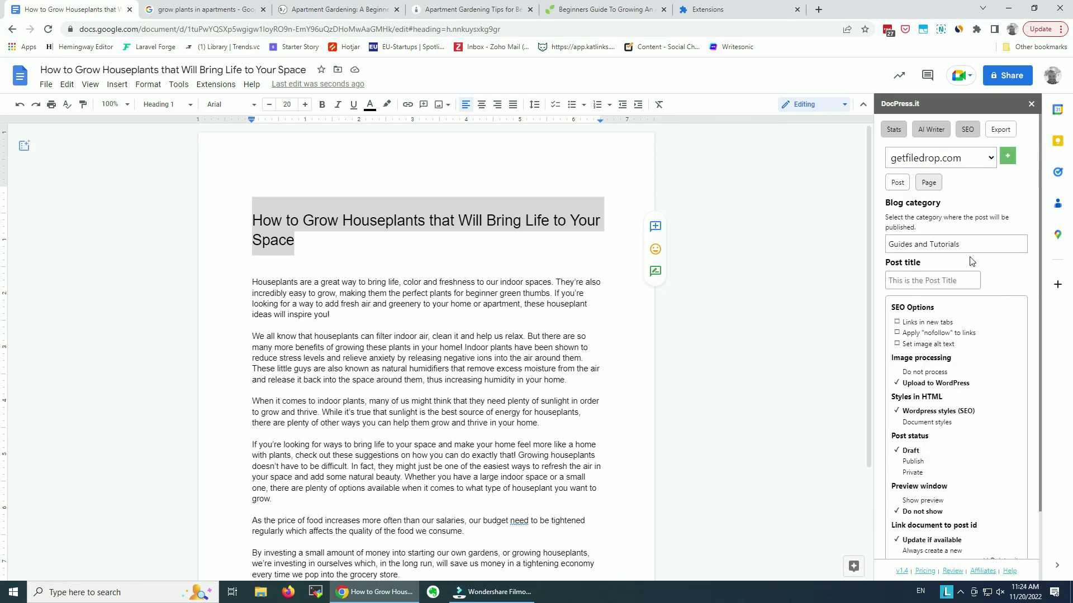
# Step: Choose dev.headwayapps.com as the export site and set the post title to the heading "How to Grow Houseplants that Will Bring Life to Your Space"
pyautogui.click(966, 162)
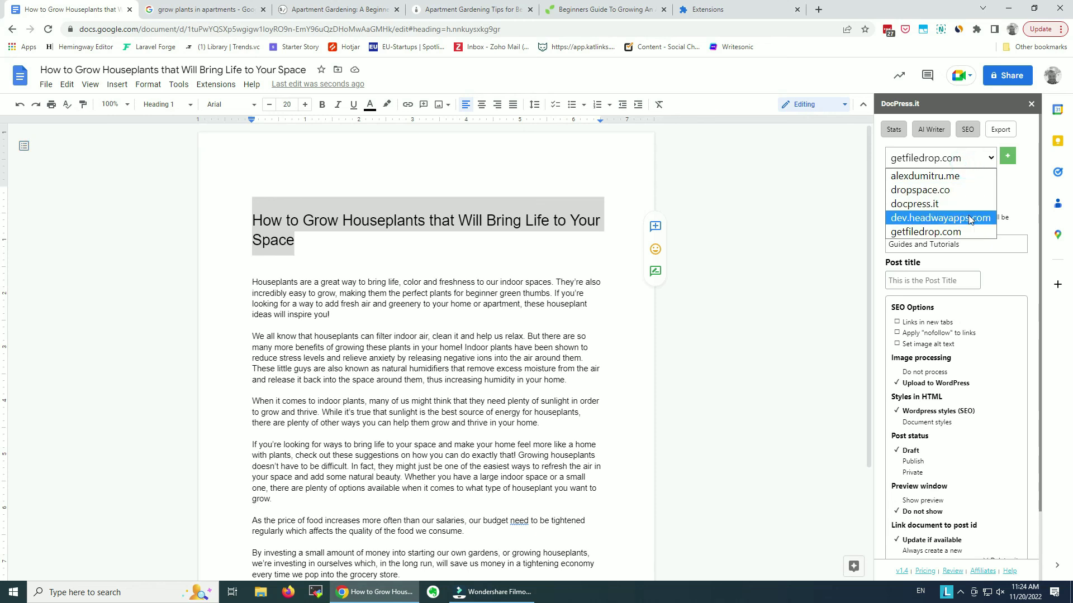
pyautogui.click(969, 218)
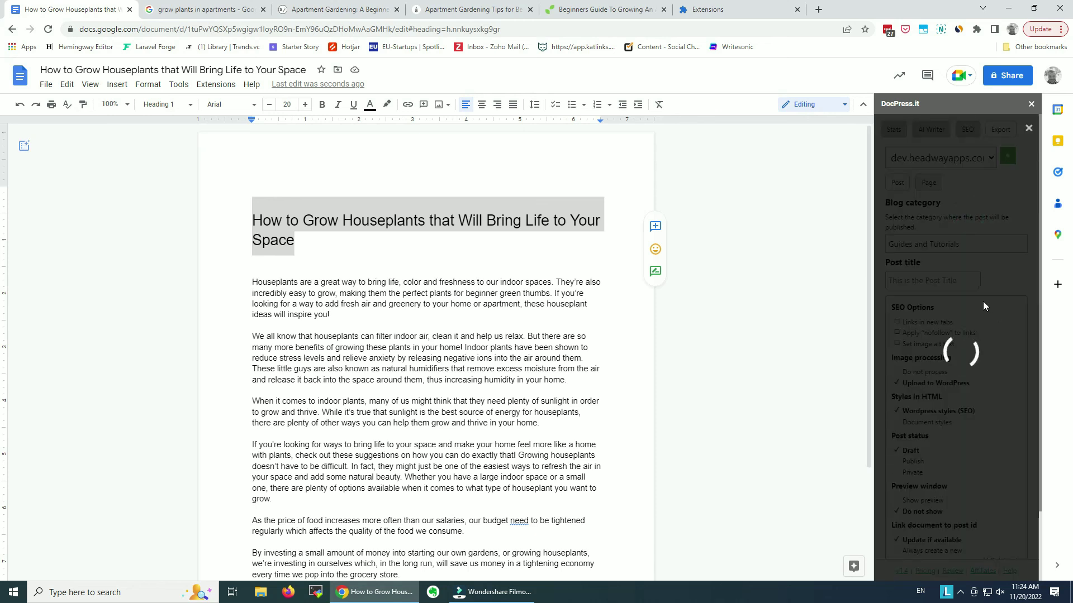
pyautogui.click(353, 248)
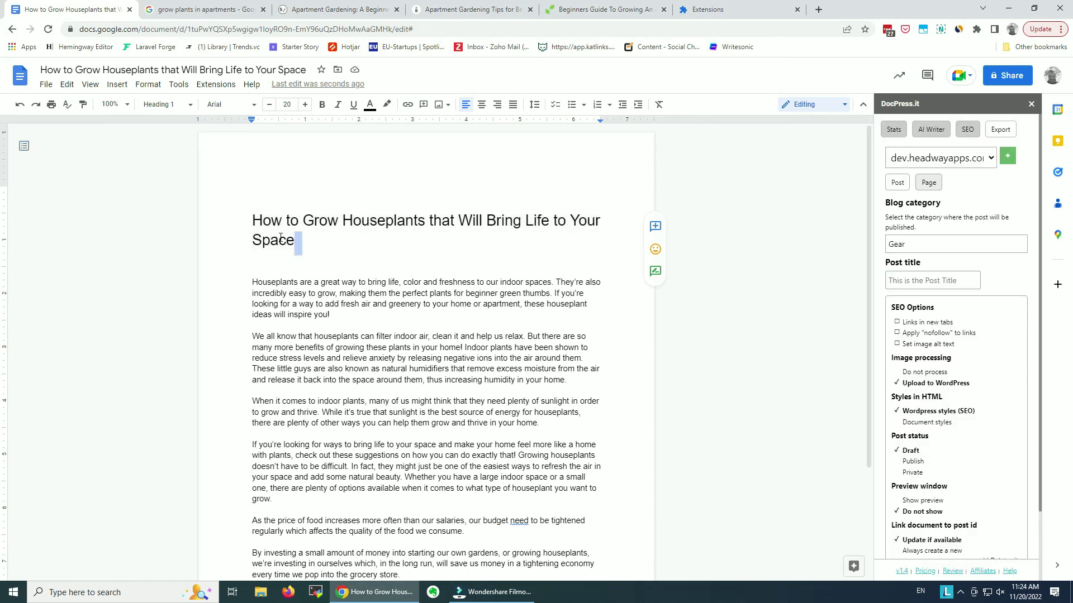
pyautogui.tripleClick(305, 239)
pyautogui.hotkey('ctrl', 'c')
pyautogui.click(900, 281)
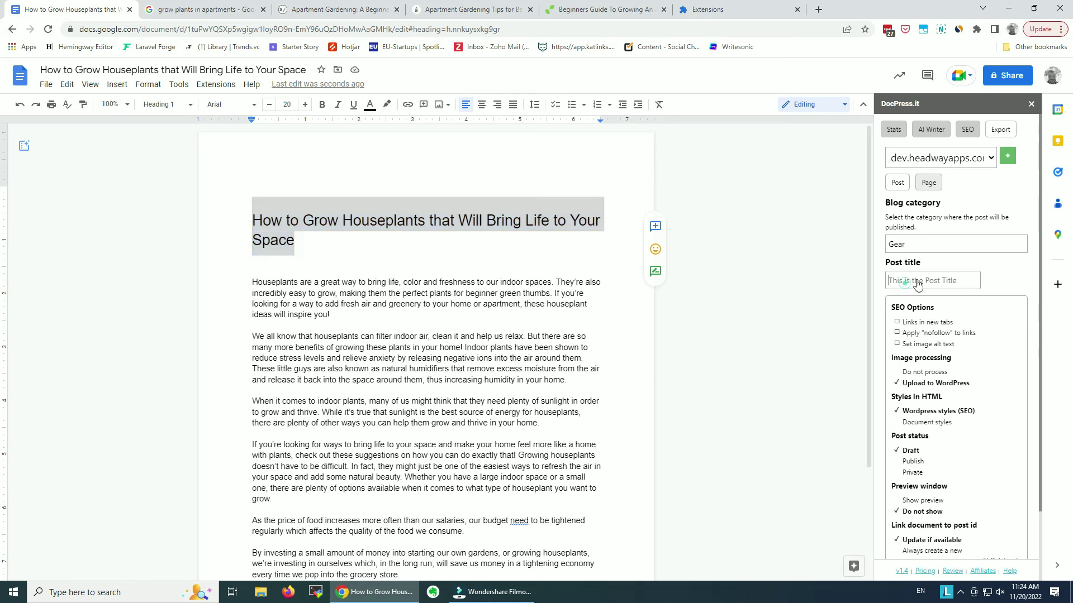
pyautogui.hotkey('ctrl', 'v')
# Step: Set the blog category to Marketing and export the article to the WordPress site
pyautogui.click(957, 240)
pyautogui.click(967, 279)
pyautogui.scroll(-2, 1034, 311)
pyautogui.click(968, 511)
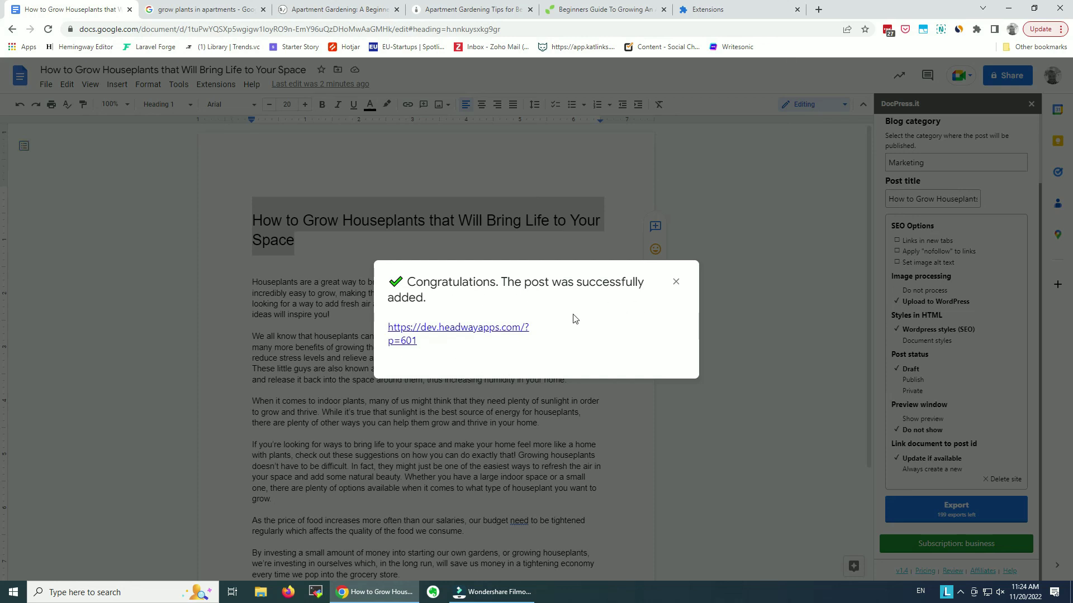
# Step: Open the exported post's link, change its address to the site's wp-admin page and log in to WordPress
pyautogui.click(458, 332)
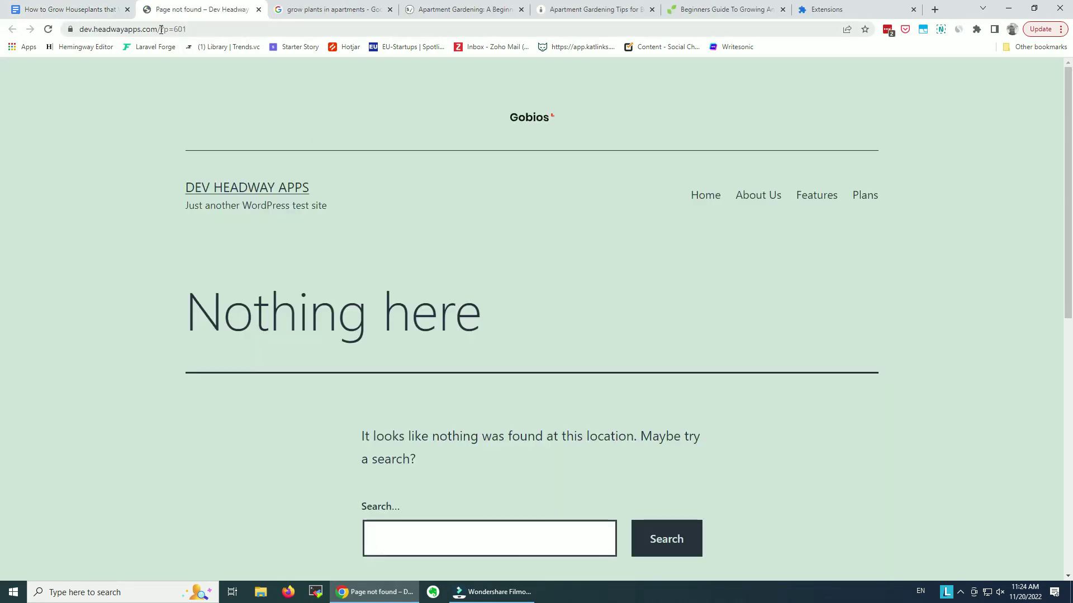
pyautogui.moveTo(161, 29); pyautogui.dragTo(190, 31)
pyautogui.write('wp-')
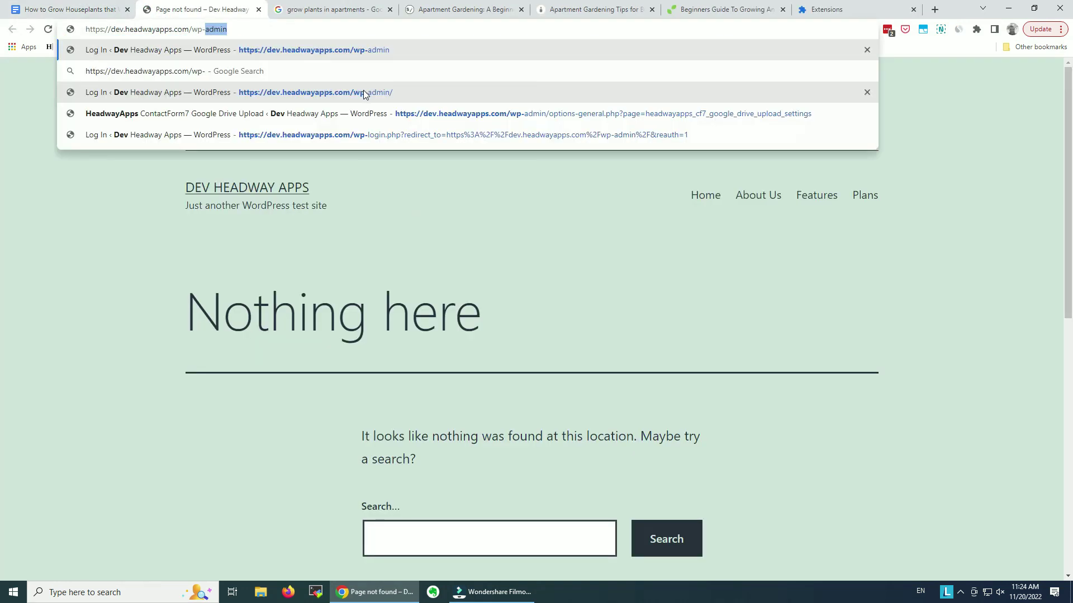
pyautogui.click(364, 93)
pyautogui.click(594, 285)
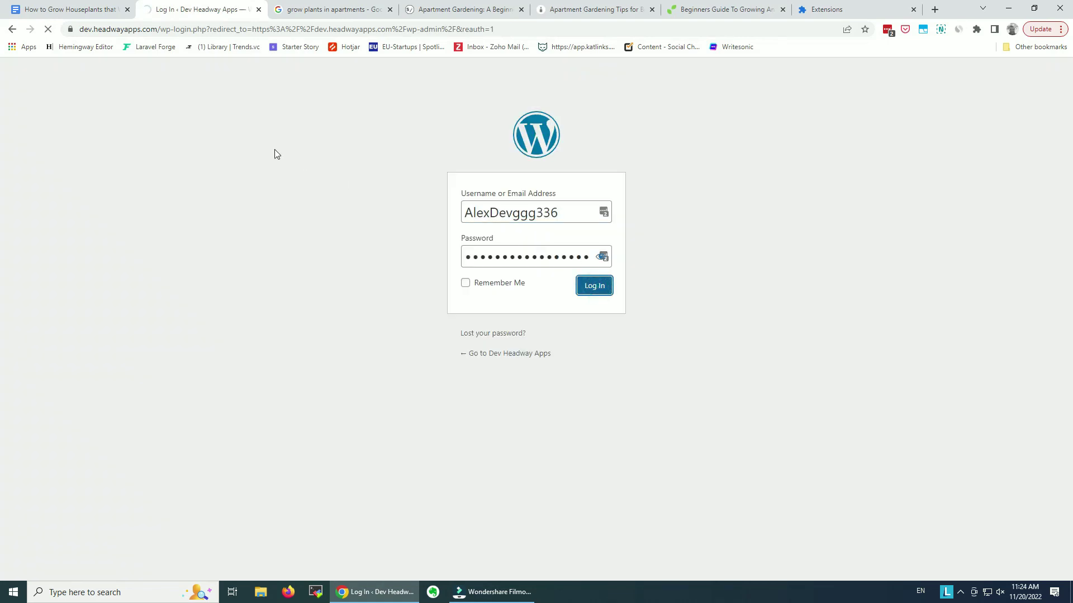
# Step: Reopen the exported post from its link in the Google Docs dialog, look through it and open it in the WordPress editor
pyautogui.click(72, 10)
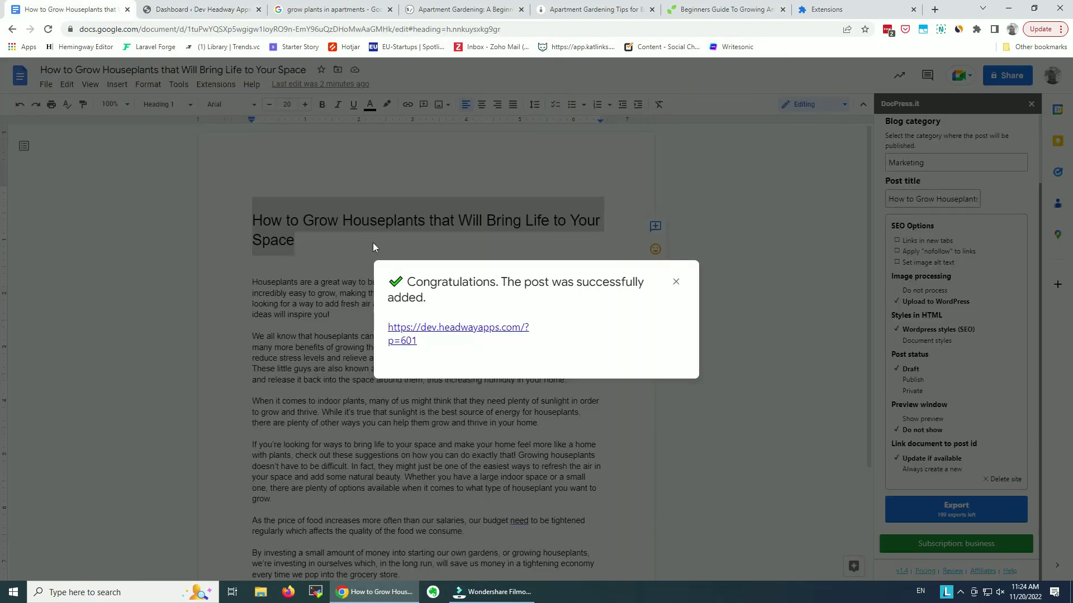
pyautogui.click(441, 328)
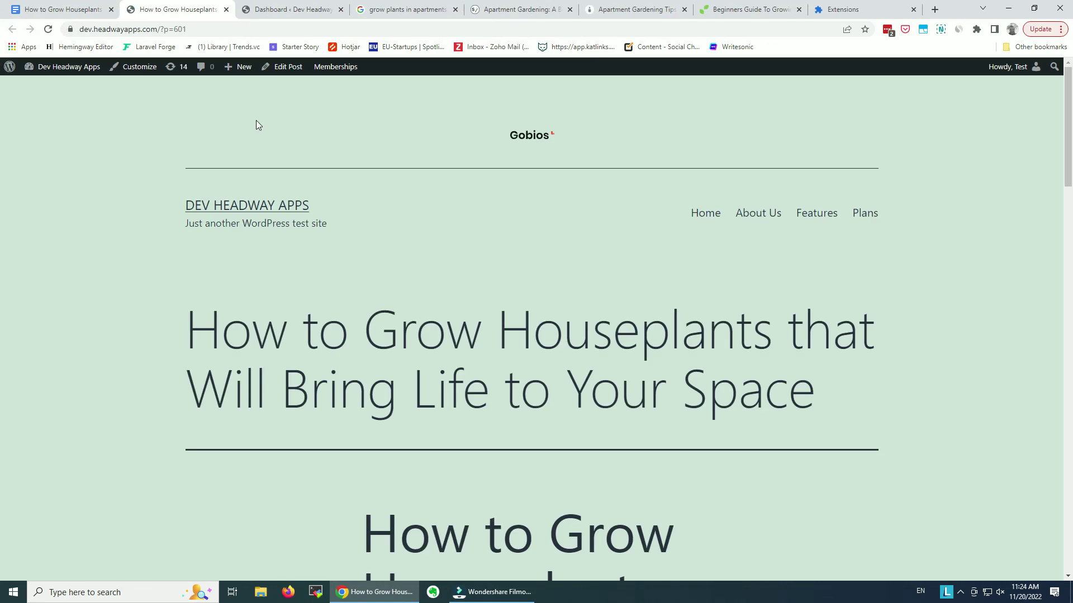
pyautogui.scroll(-10, 301, 230)
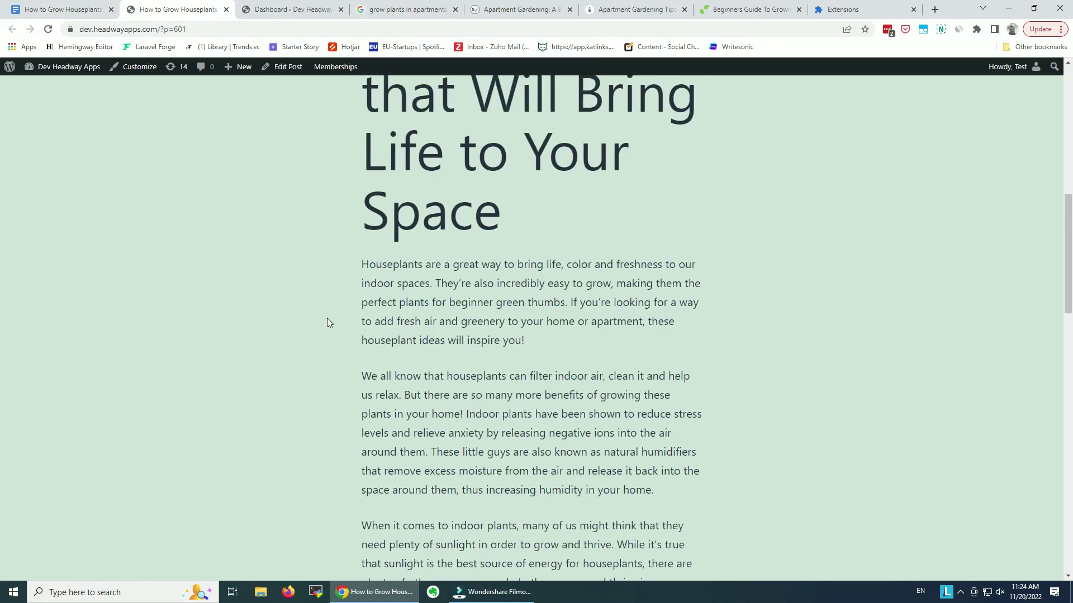
pyautogui.scroll(-8, 327, 319)
pyautogui.scroll(18, 355, 347)
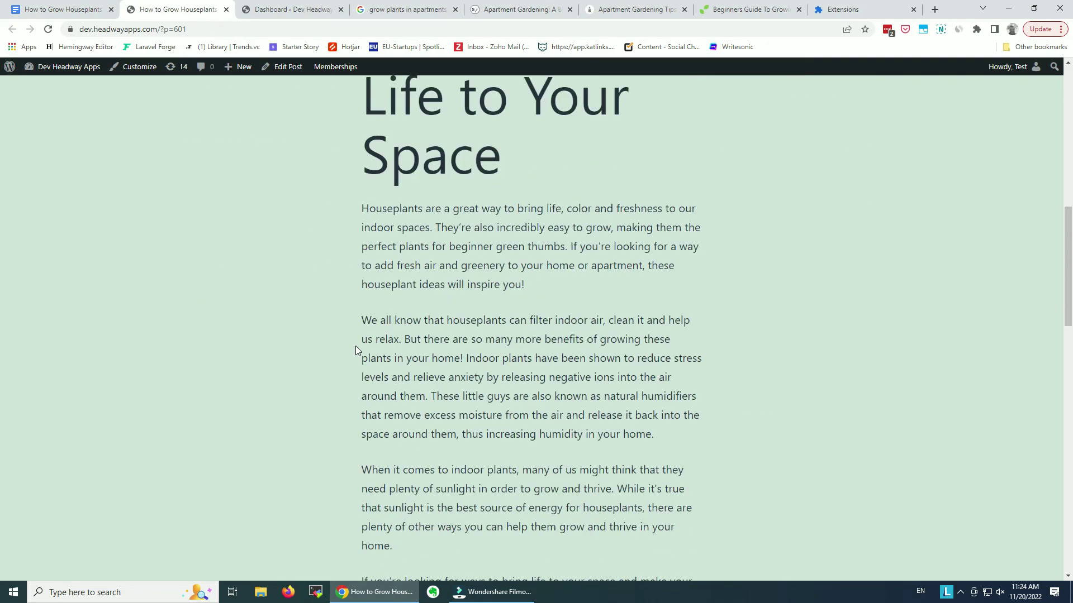
pyautogui.scroll(2, 360, 354)
pyautogui.click(286, 71)
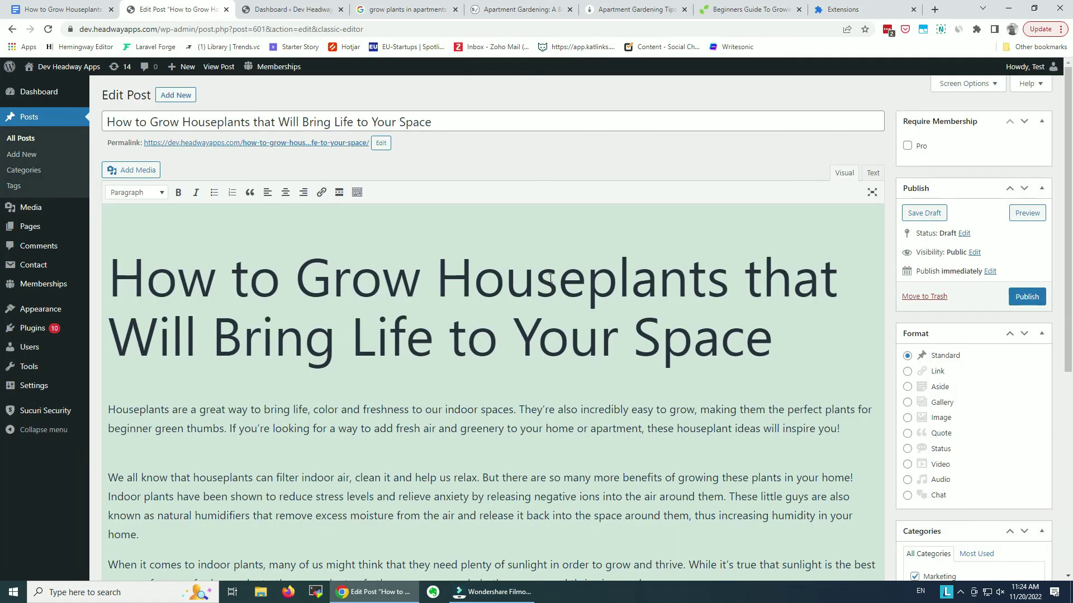
# Step: Return to the Google Docs article, close the export confirmation and open the add-on's AI writing tools
pyautogui.click(97, 5)
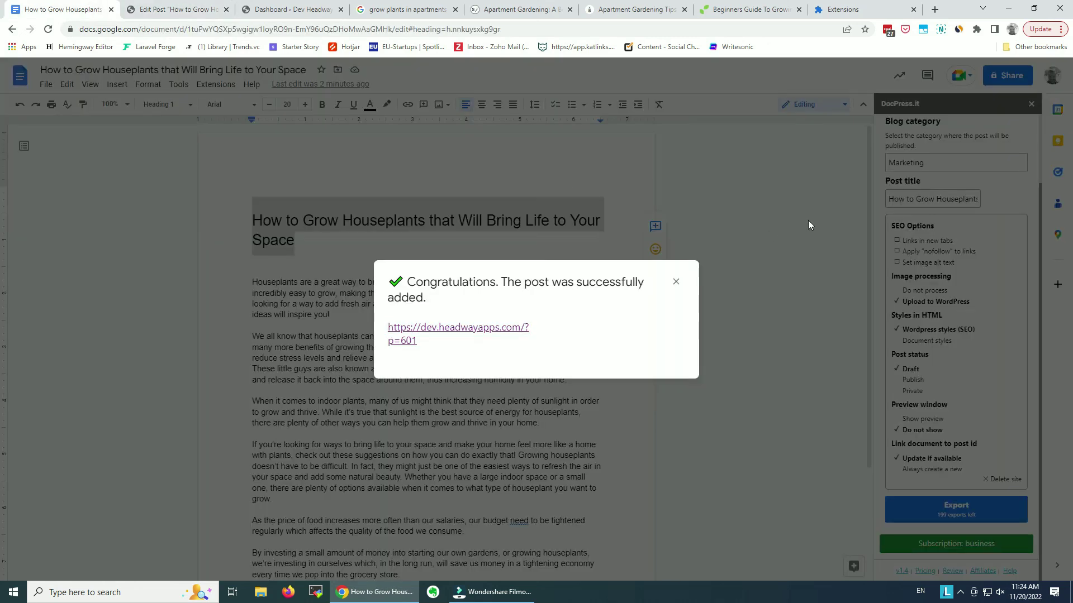
pyautogui.click(676, 282)
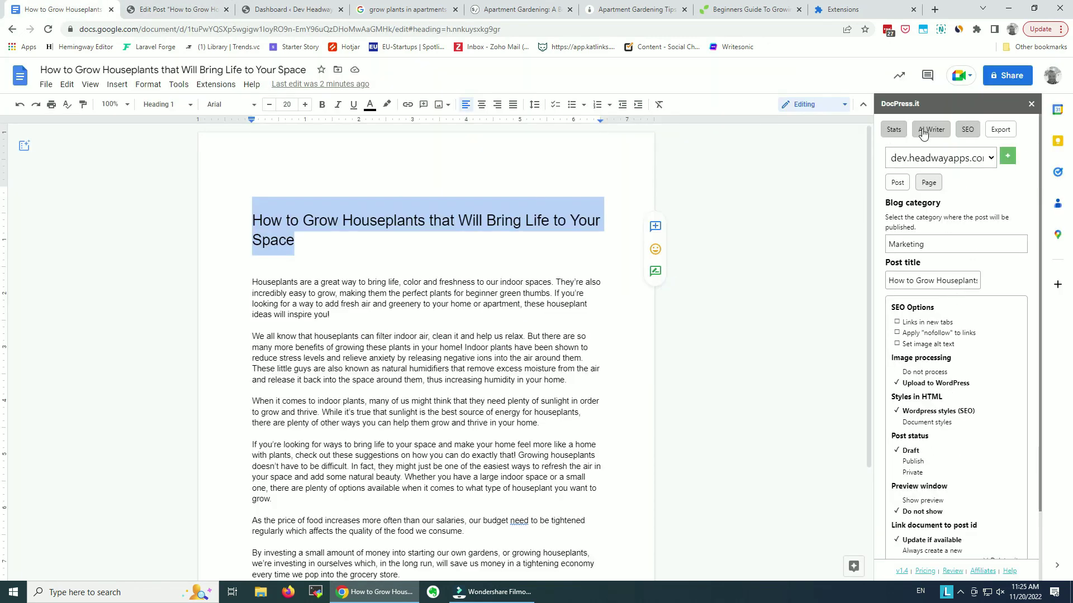
pyautogui.click(922, 129)
pyautogui.scroll(2, 953, 246)
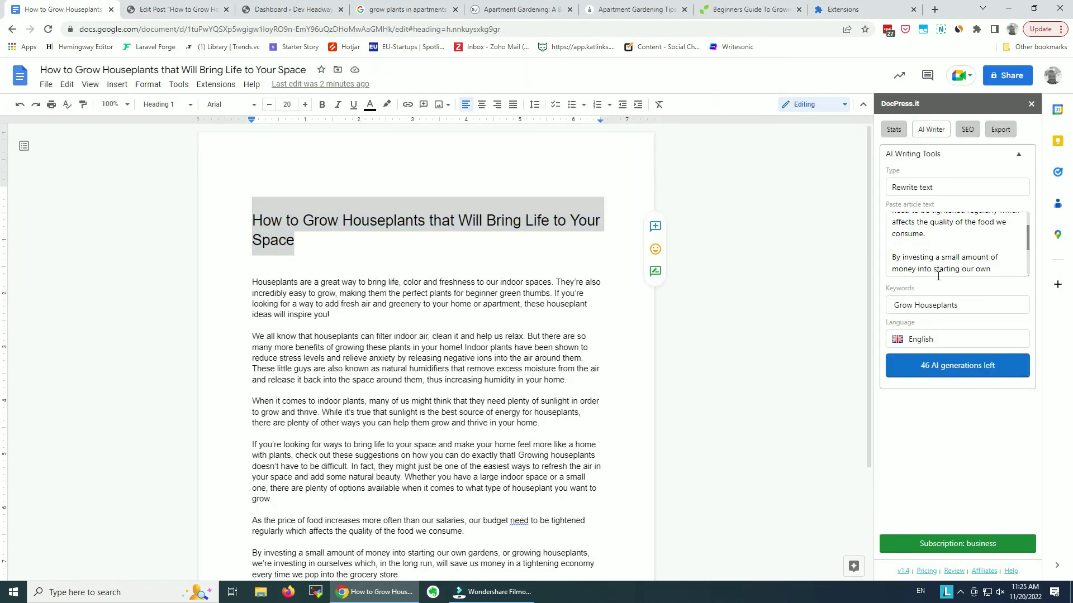